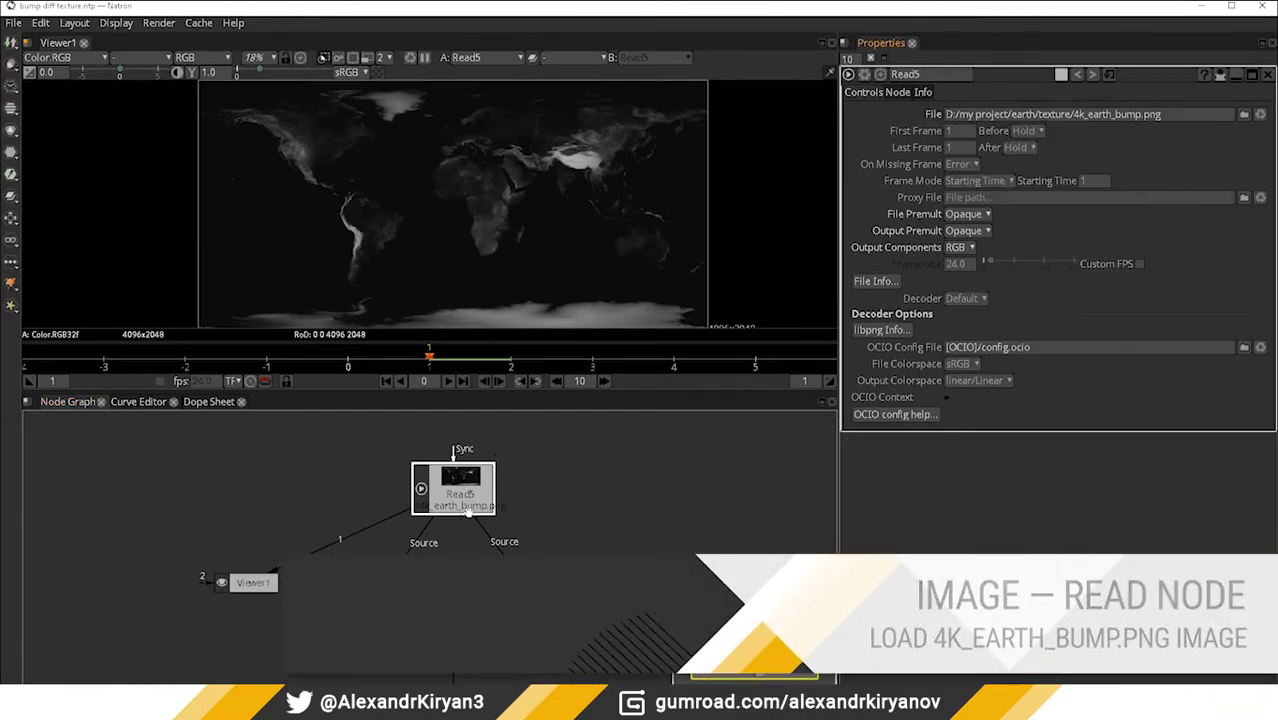
# Connect the viewer to Blur1 and examine the derivation order settings of the Blur1 and Blur1_2 nodes.
pyautogui.moveTo(286, 520); pyautogui.dragTo(286, 520)
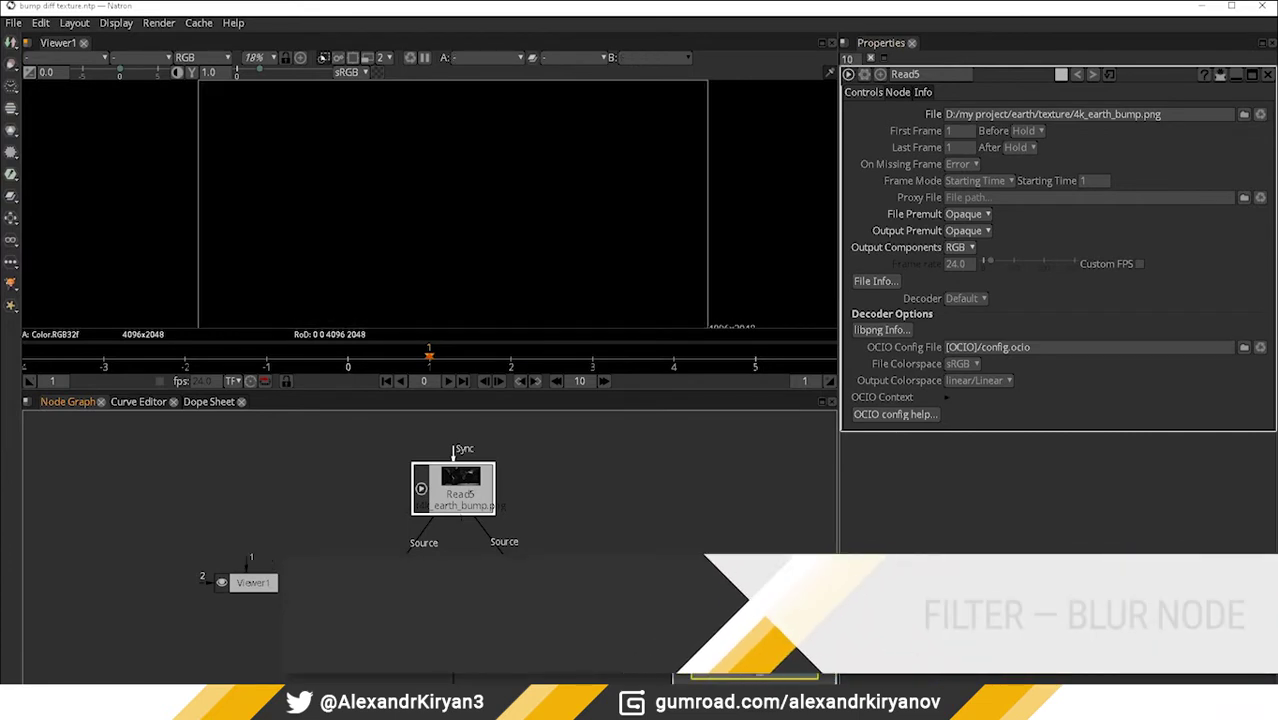
pyautogui.moveTo(248, 567); pyautogui.dragTo(380, 591)
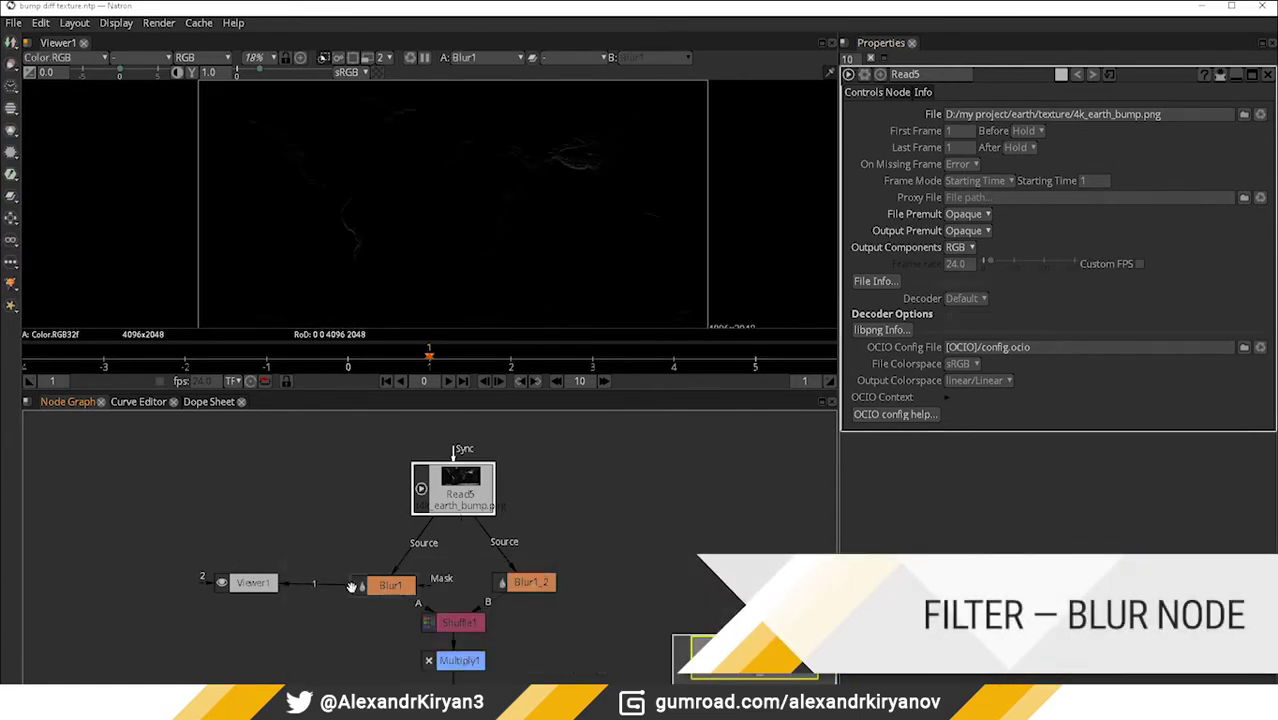
pyautogui.click(390, 585)
pyautogui.click(525, 582)
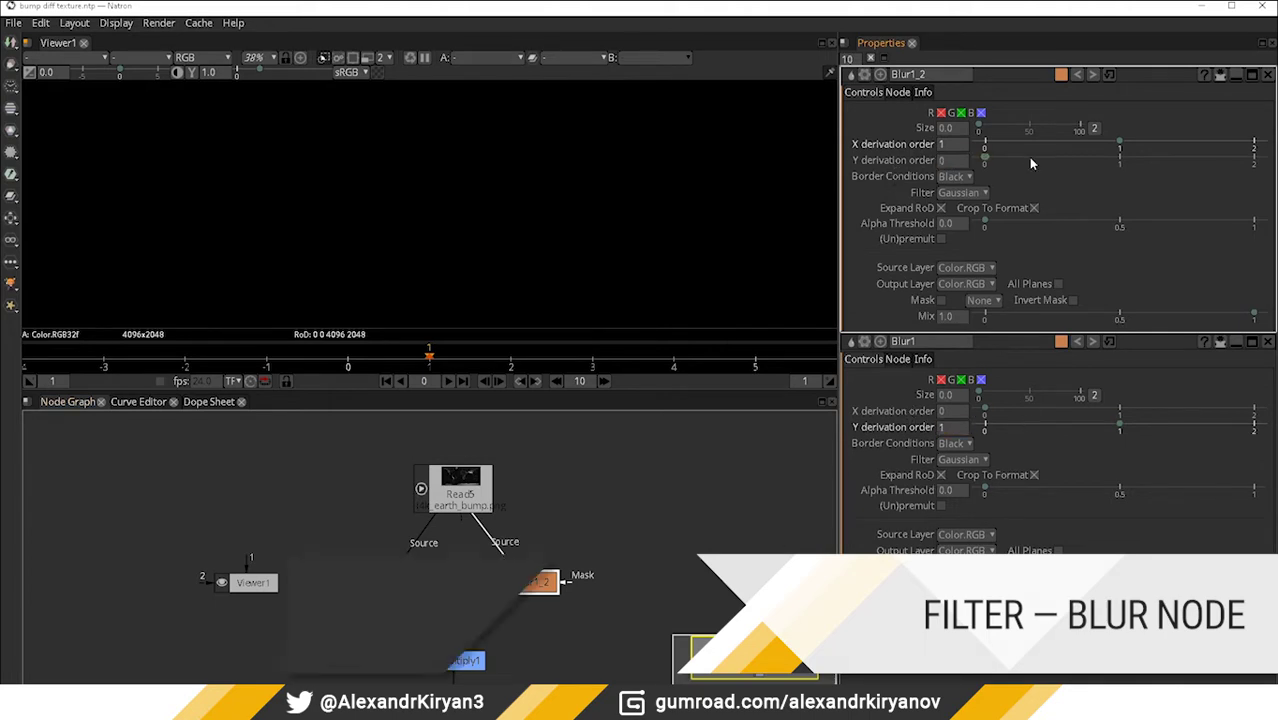
# View the output of the Shuffle1 node and examine its channel assignments.
pyautogui.moveTo(336, 553); pyautogui.dragTo(345, 478)
pyautogui.moveTo(262, 507); pyautogui.dragTo(240, 605)
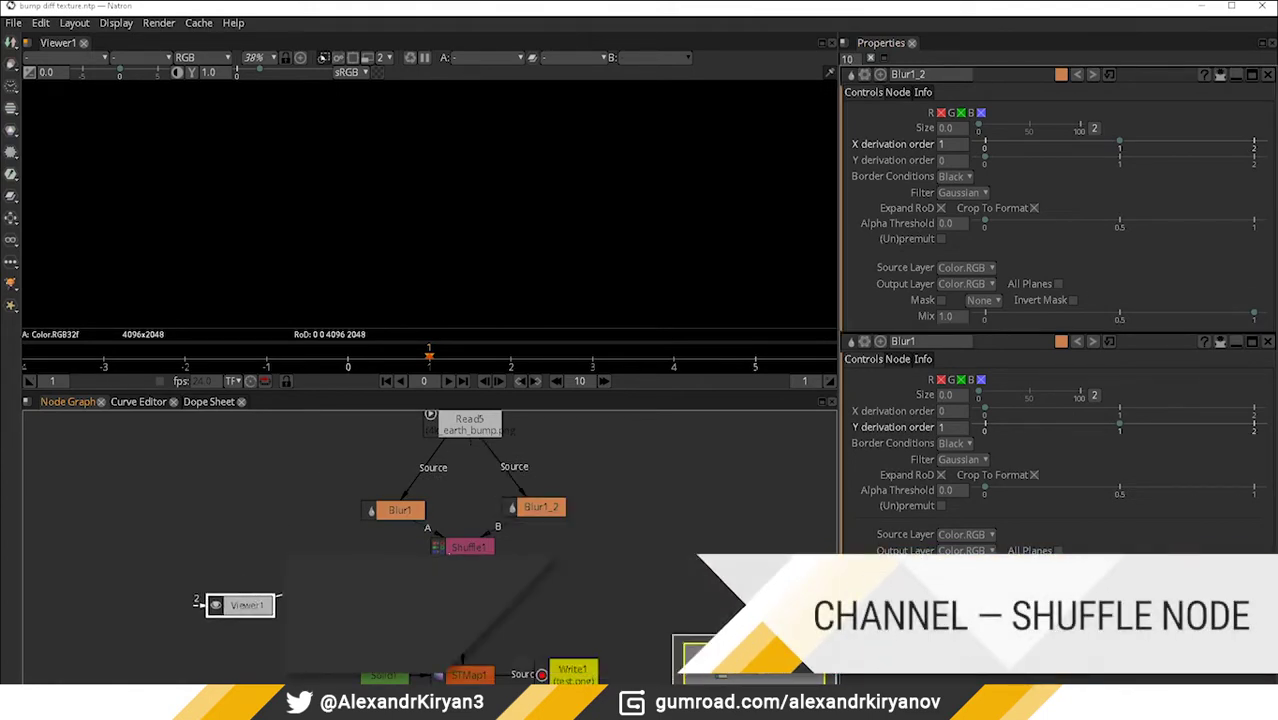
pyautogui.doubleClick(471, 548)
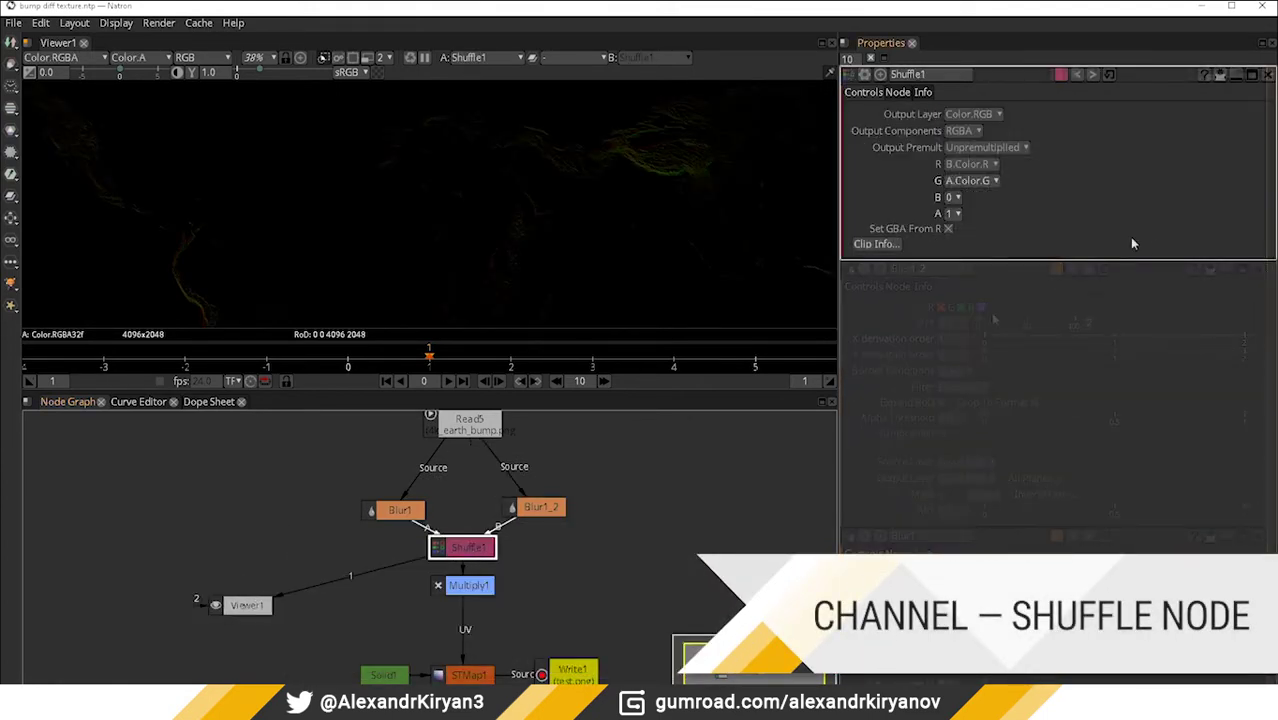
pyautogui.click(443, 256)
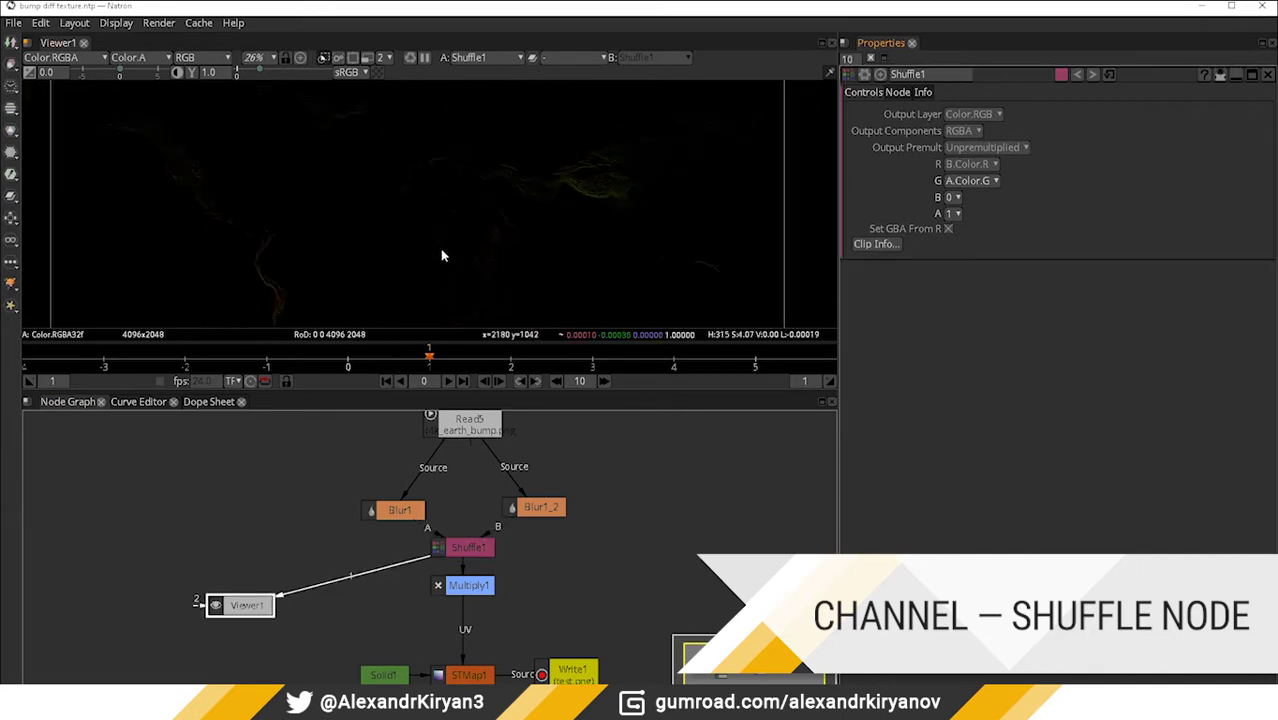
pyautogui.press('f')
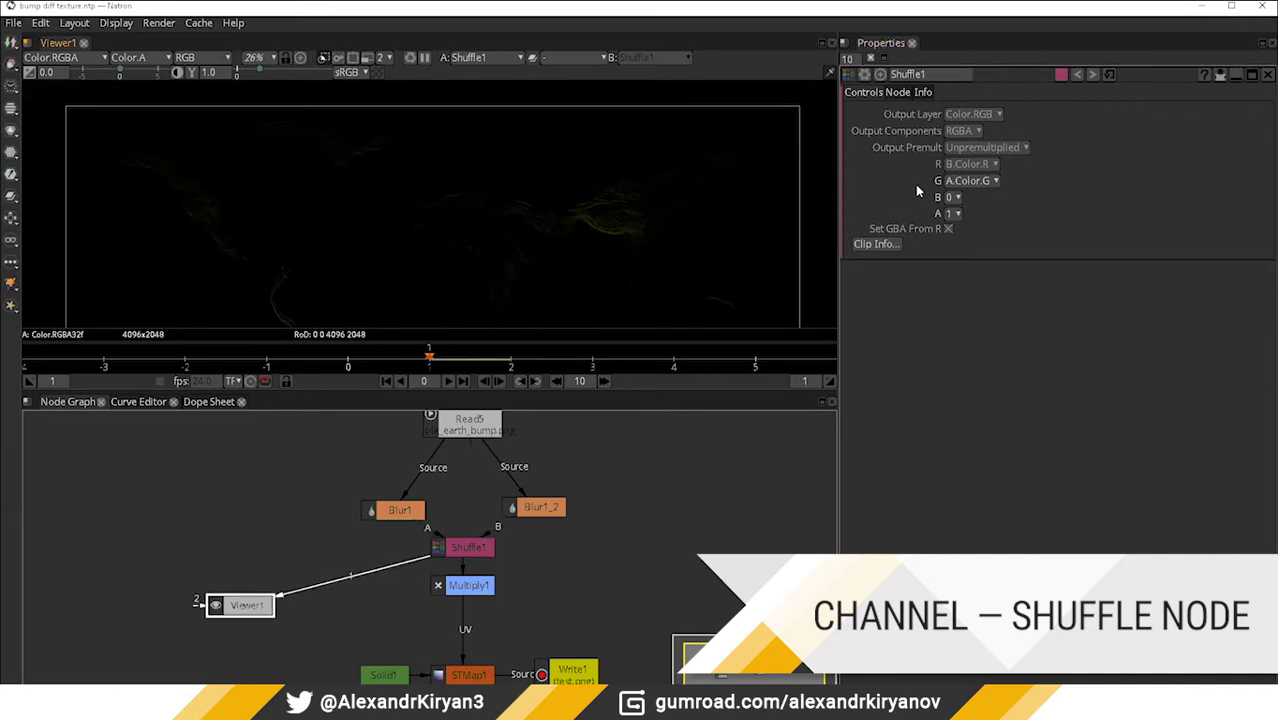
pyautogui.moveTo(617, 216); pyautogui.dragTo(633, 214)
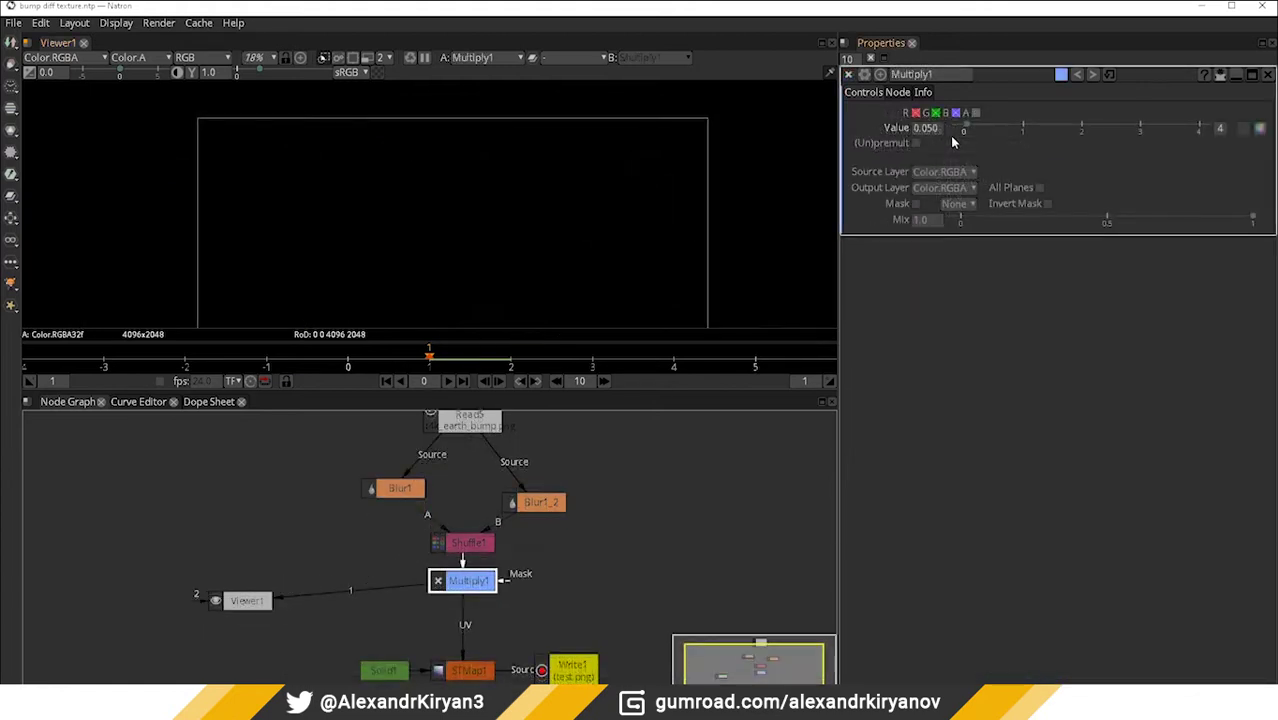
# Examine the Multiply1 value, and connect the viewer to STMap1 to inspect the resulting relief texture.
pyautogui.click(928, 129)
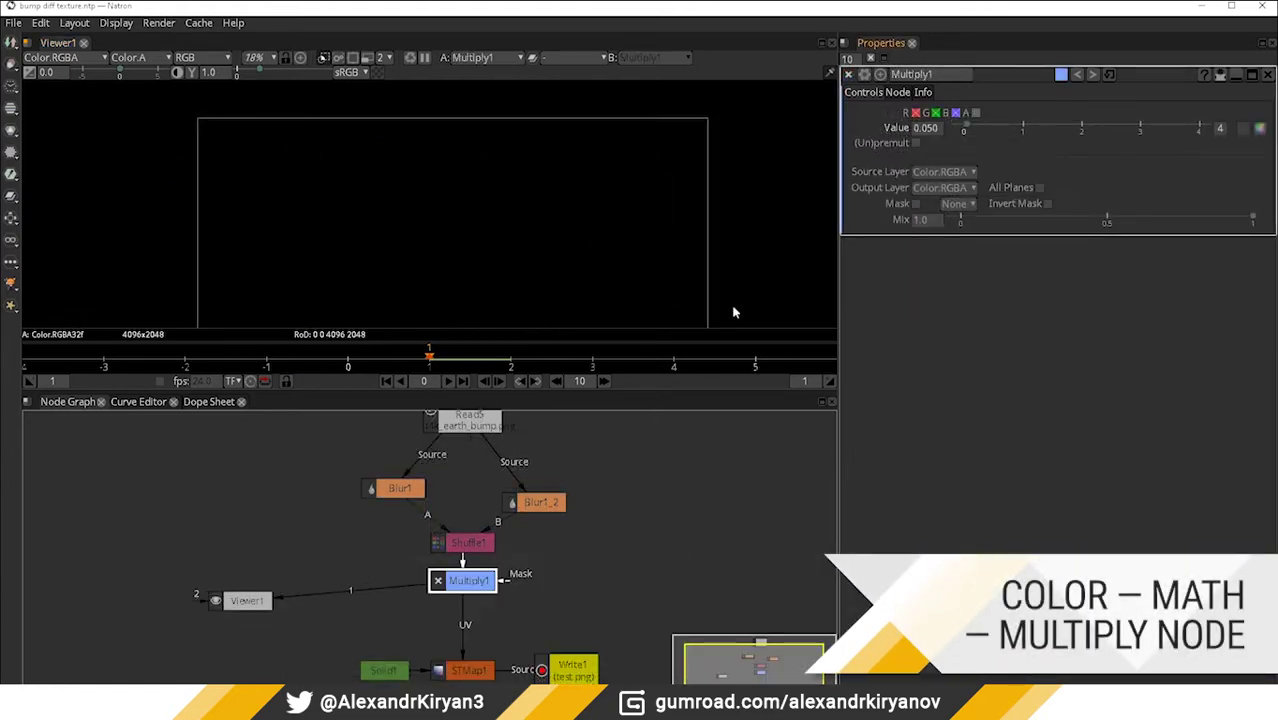
pyautogui.moveTo(242, 629); pyautogui.dragTo(219, 641)
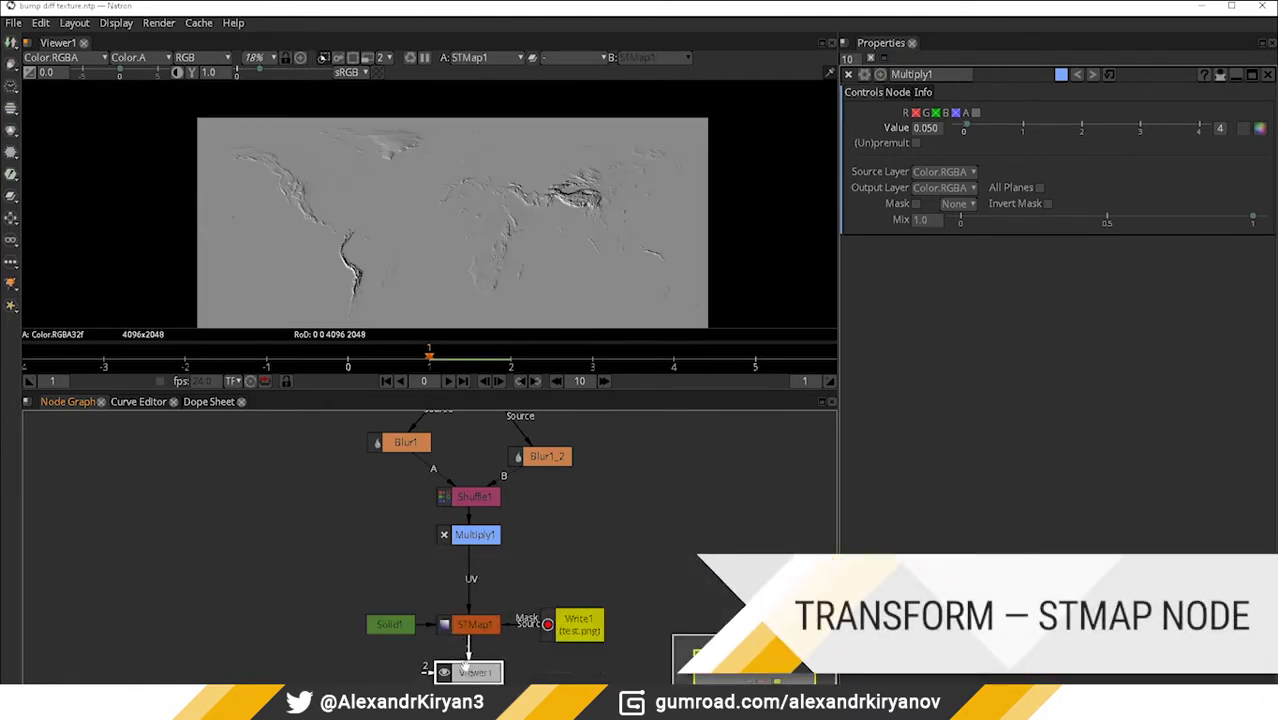
pyautogui.scroll(5, 378, 162)
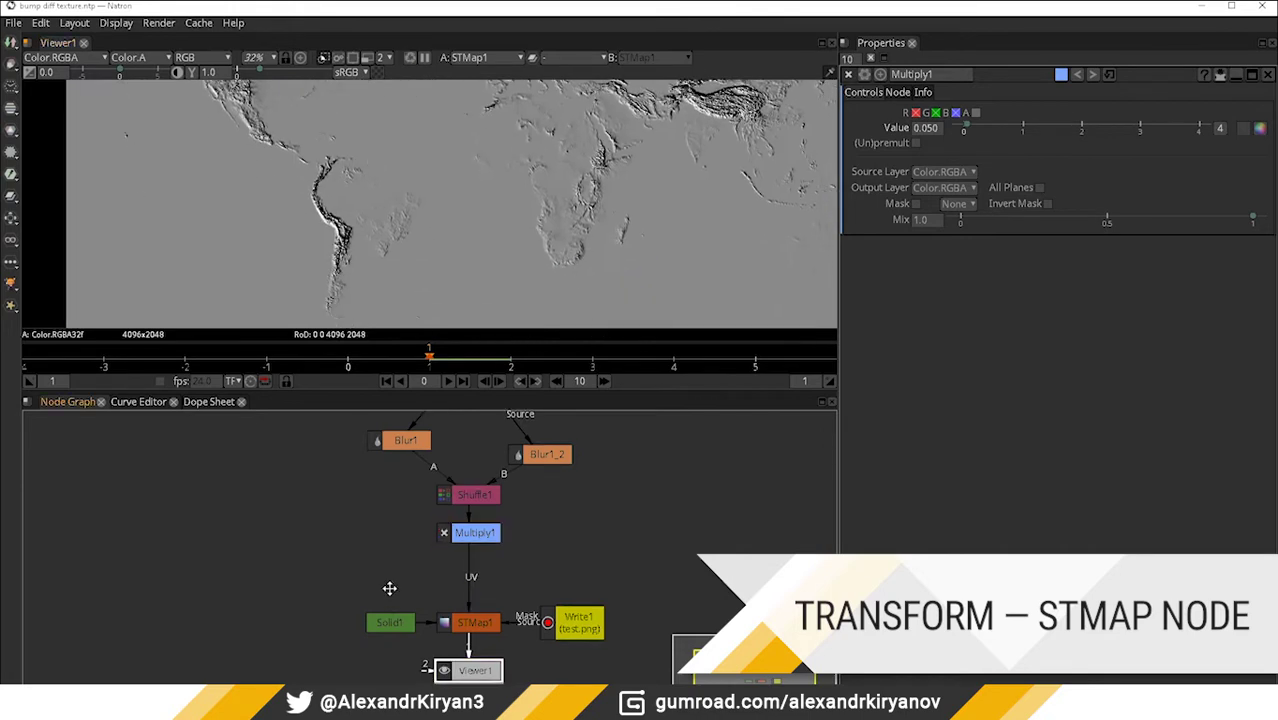
pyautogui.moveTo(389, 588); pyautogui.dragTo(390, 519)
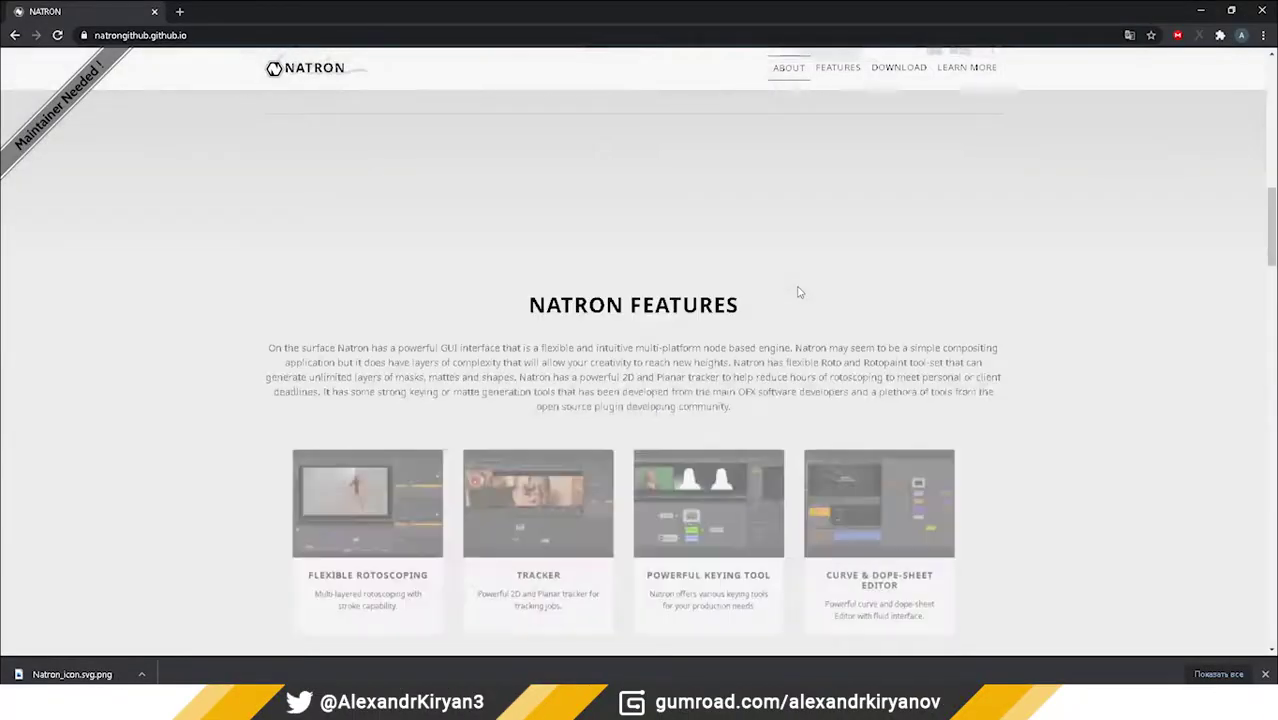
# Look over the features section of the Natron website in the browser, and add a Shadertoy filter node in Natron.
pyautogui.scroll(-5, 799, 292)
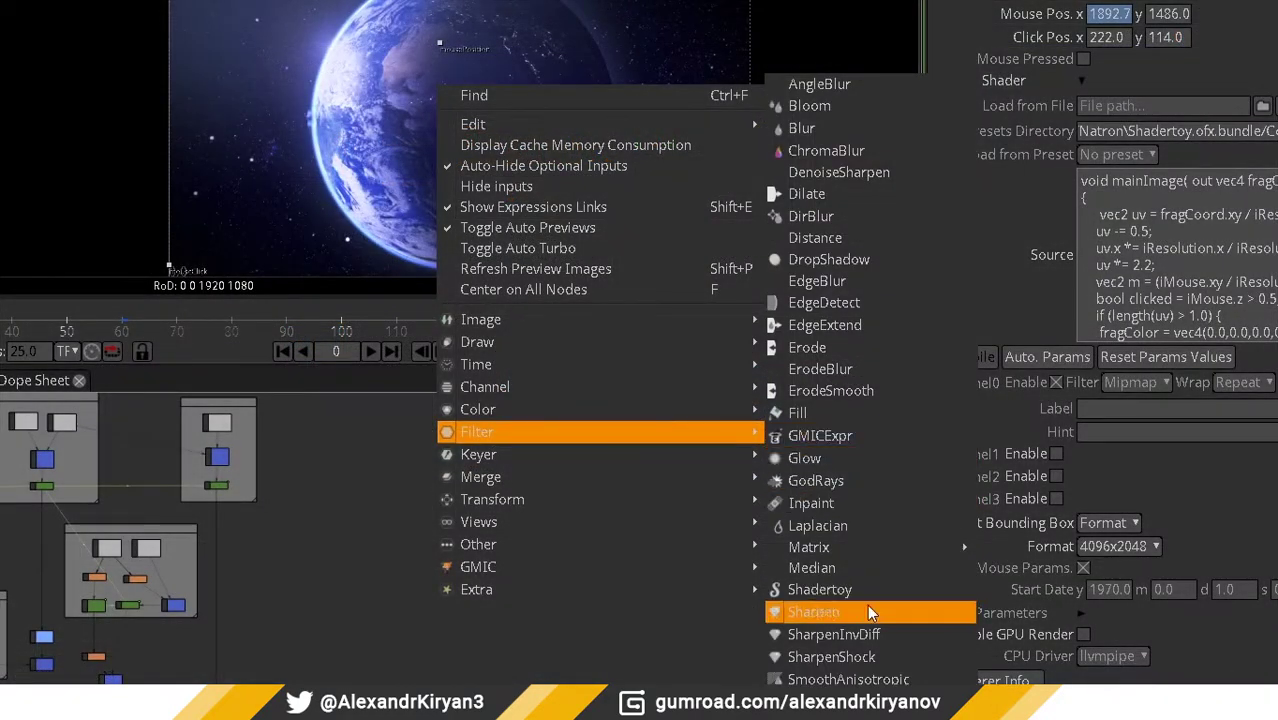
pyautogui.click(856, 591)
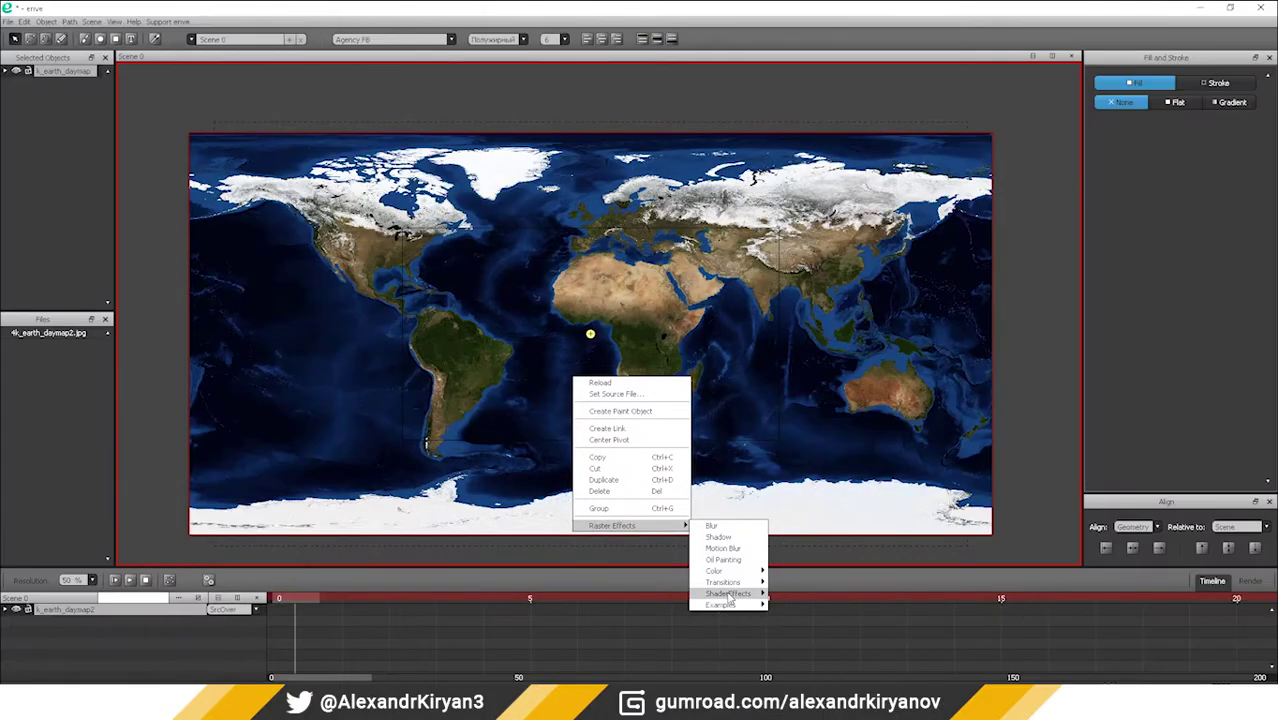
# Switch to enve, apply the ToSphere shader effect to the earth daymap image, and adjust the effect's rotation.
pyautogui.moveTo(731, 598)
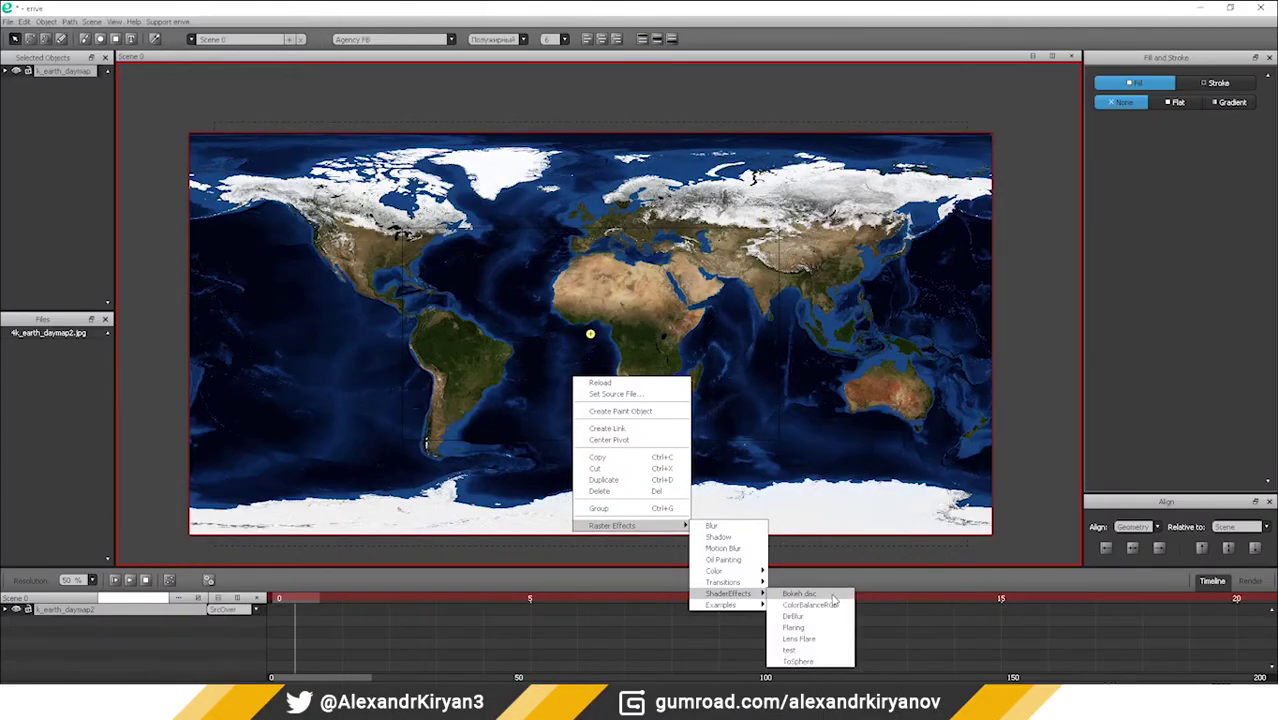
pyautogui.click(804, 662)
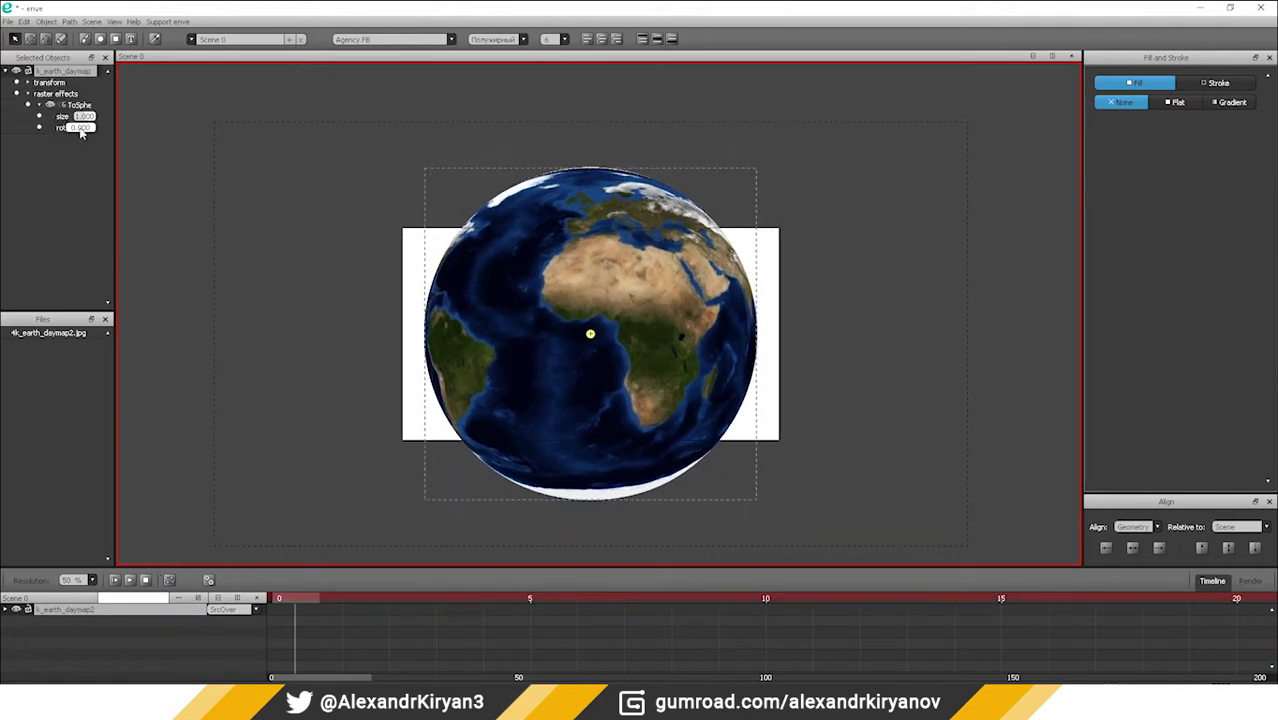
pyautogui.moveTo(82, 133); pyautogui.dragTo(206, 133)
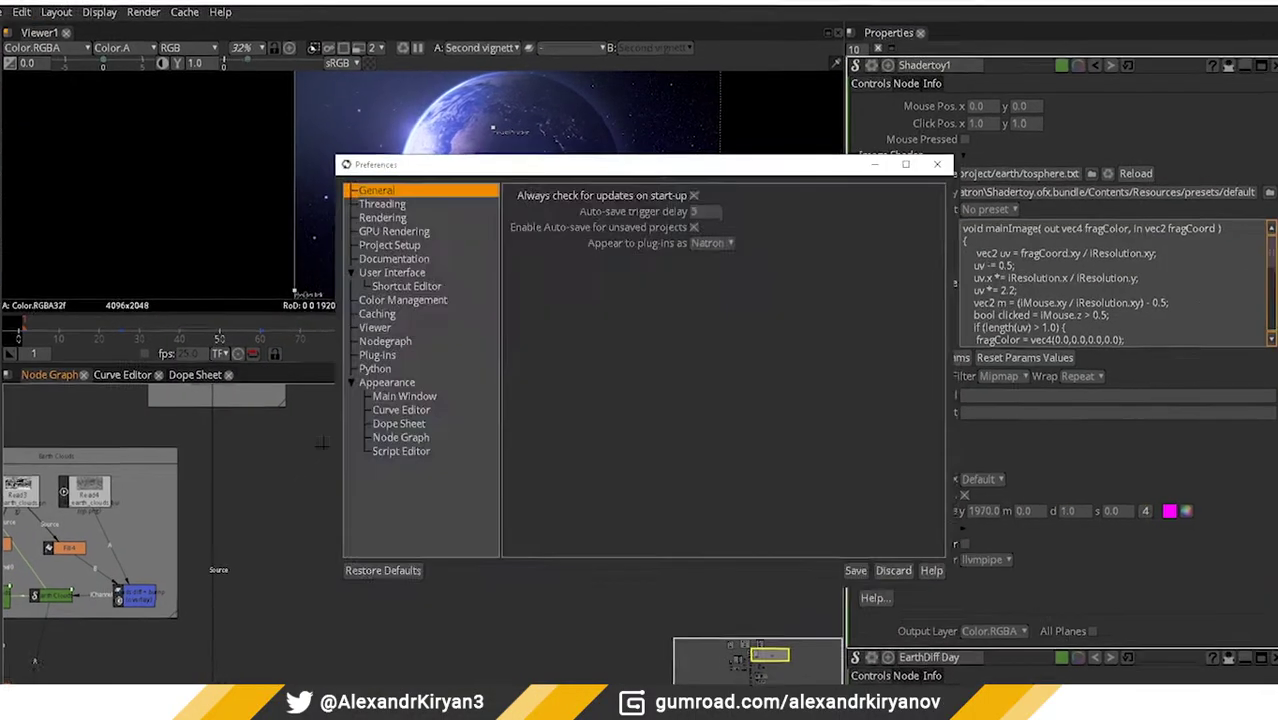
# Switch to Natron and examine the GPU Rendering section of the preferences.
pyautogui.click(394, 231)
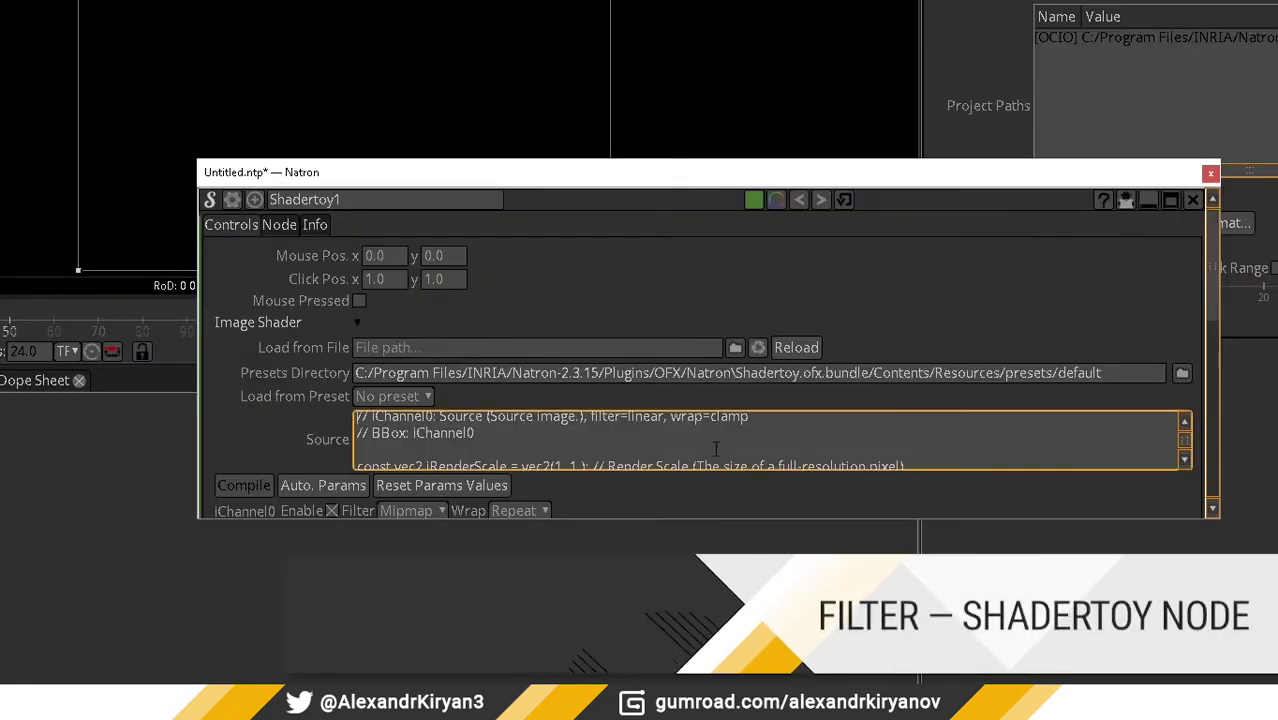
# Load the tosphere.txt shader file into Shadertoy1 and disable its iChannel1, iChannel2 and iChannel3 inputs.
pyautogui.click(738, 351)
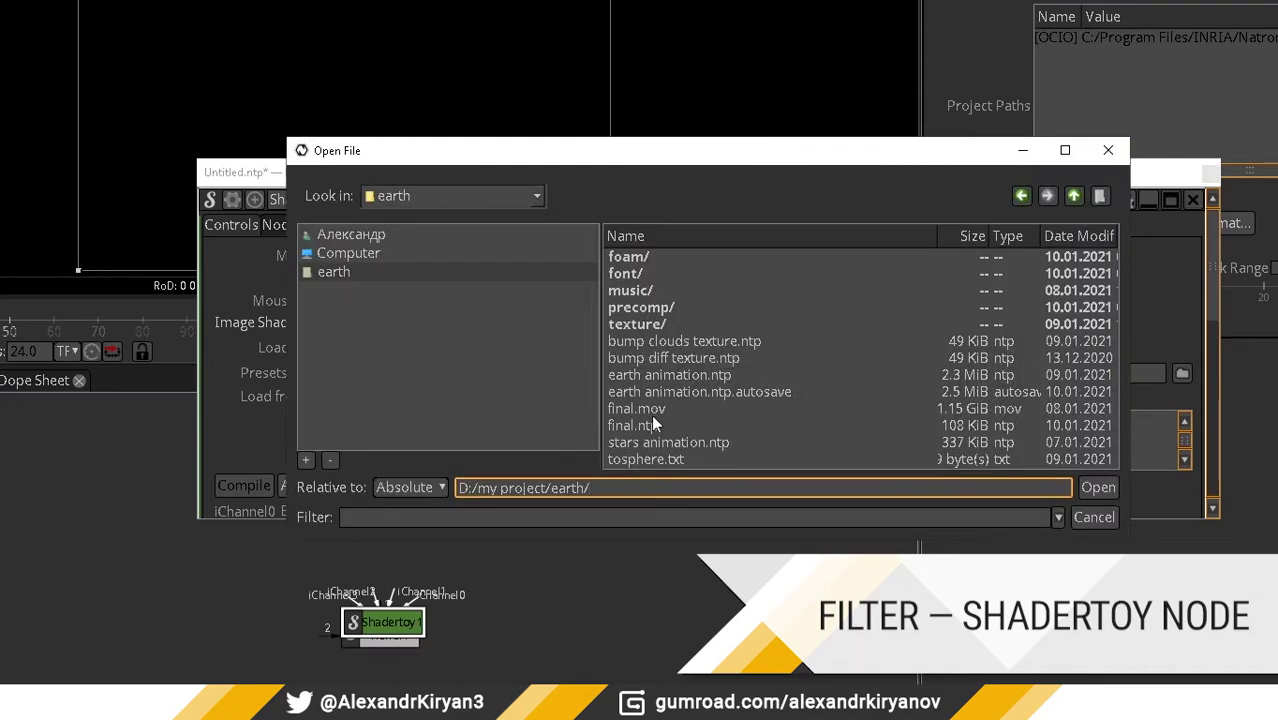
pyautogui.doubleClick(637, 458)
pyautogui.scroll(-5, 310, 420)
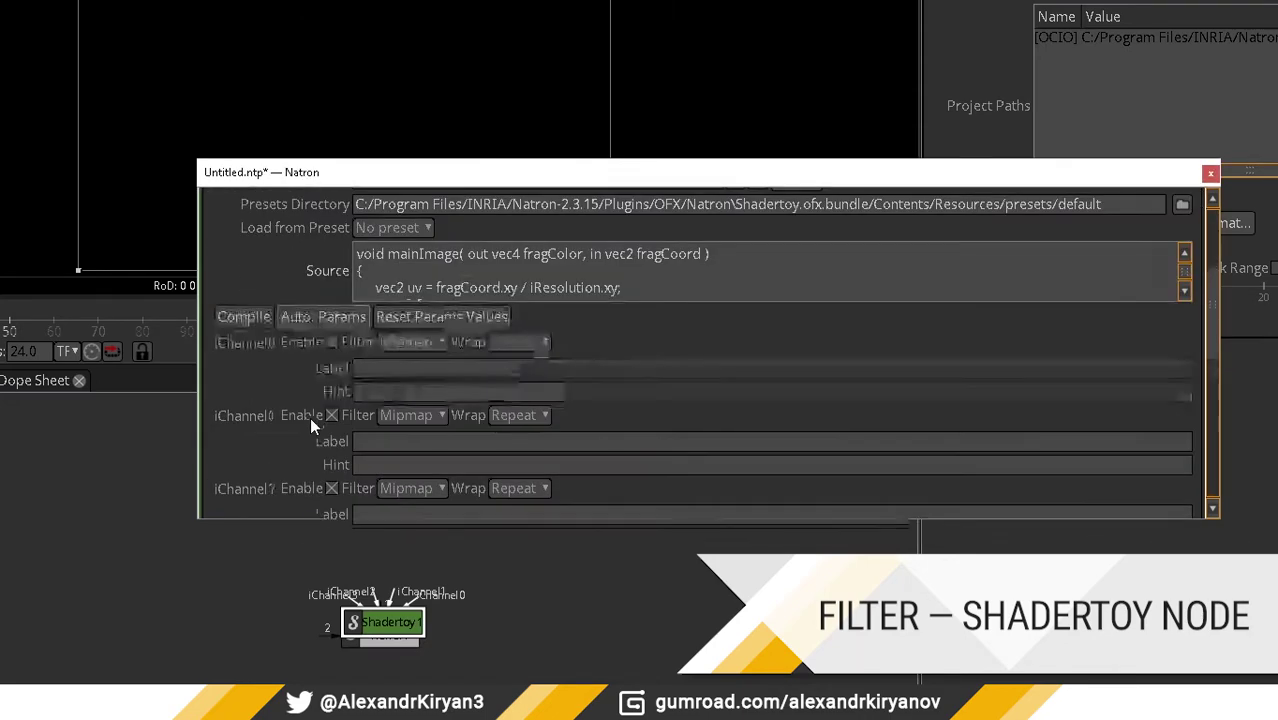
pyautogui.click(331, 358)
pyautogui.click(331, 380)
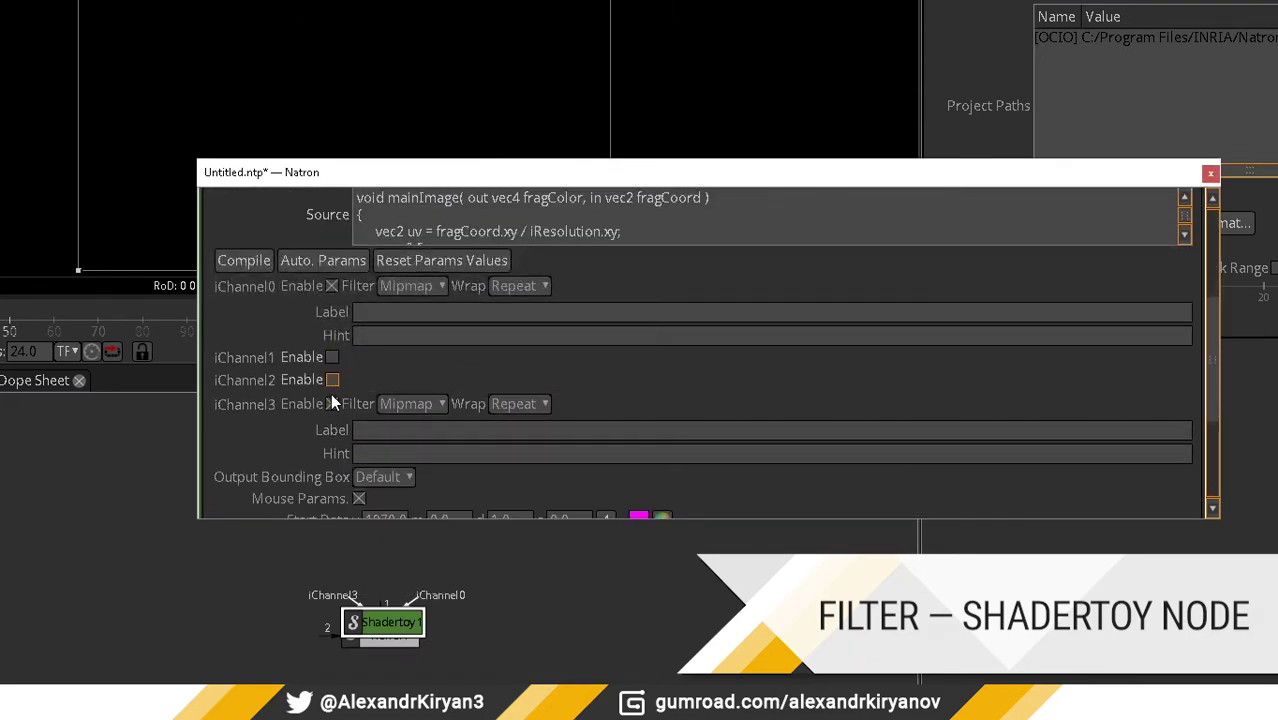
pyautogui.click(331, 402)
# Turn off GPU rendering for Shadertoy1 and set its output bounding box to iChannel0.
pyautogui.scroll(-2, 317, 433)
pyautogui.scroll(-2, 311, 417)
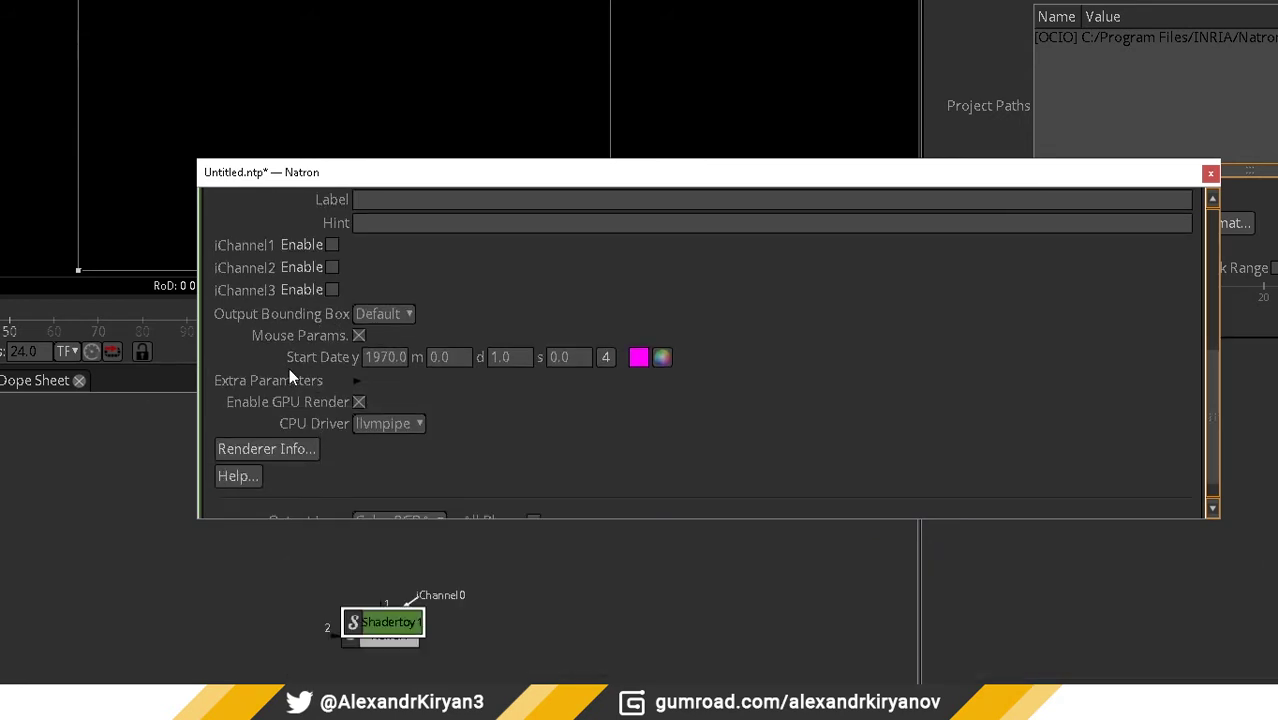
pyautogui.click(357, 402)
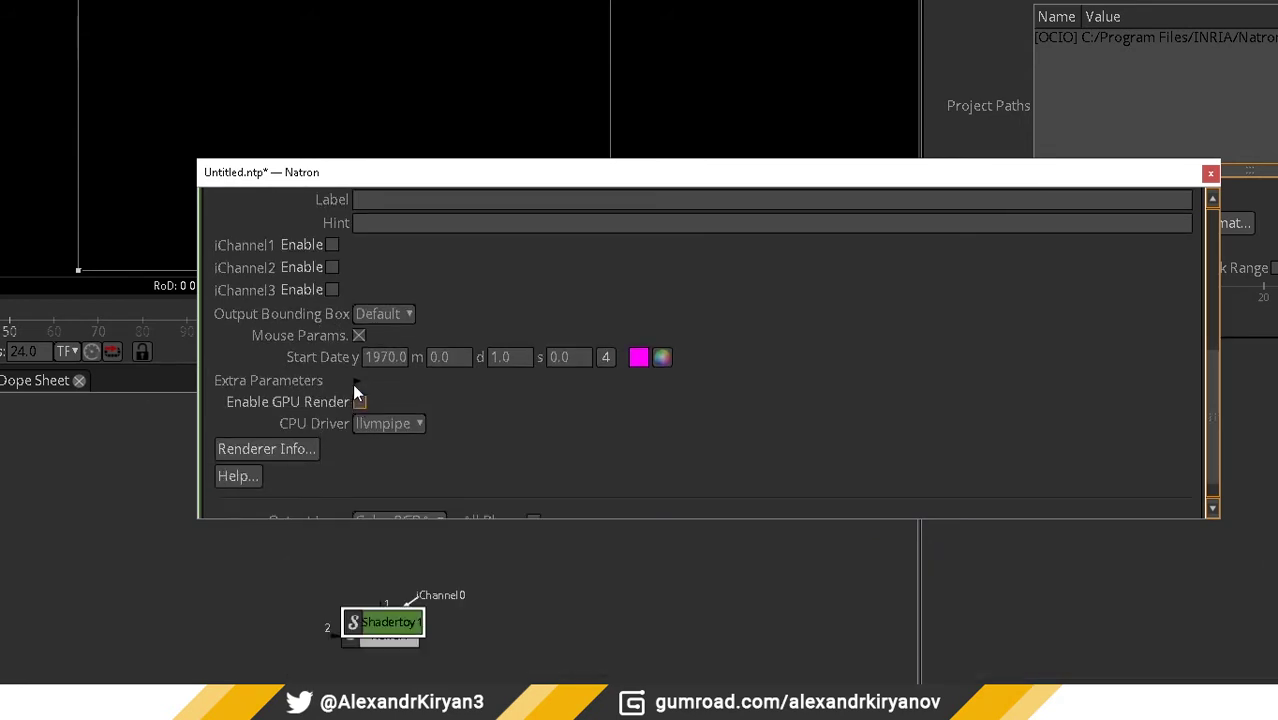
pyautogui.click(383, 313)
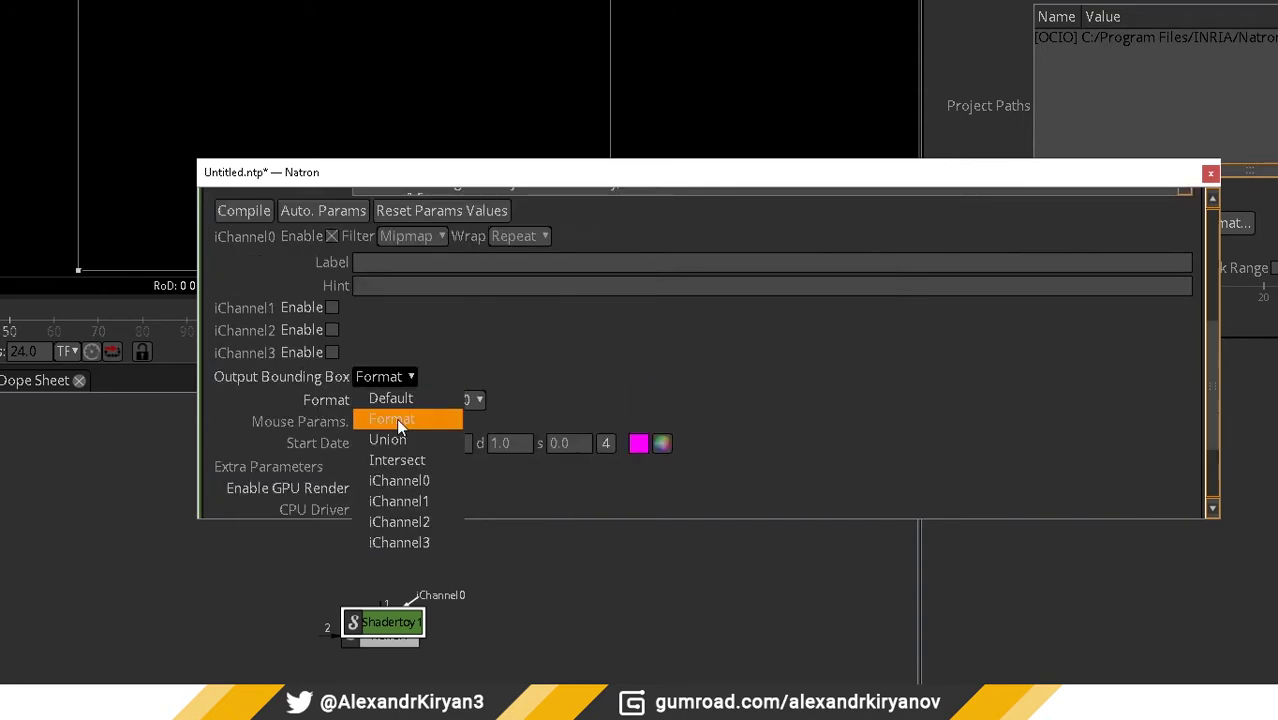
pyautogui.click(397, 481)
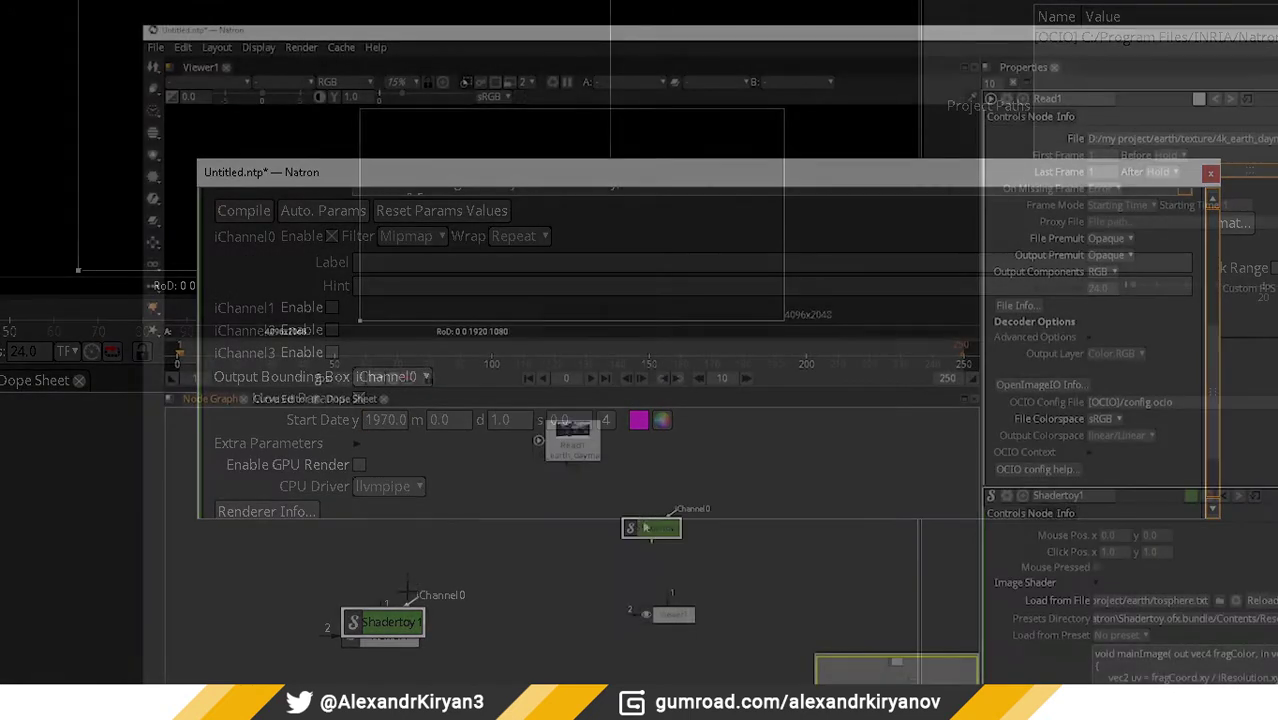
# Connect Shadertoy1's iChannel0 input to the Read1 daymap node and display the shader output in Viewer1.
pyautogui.moveTo(645, 527); pyautogui.dragTo(576, 452)
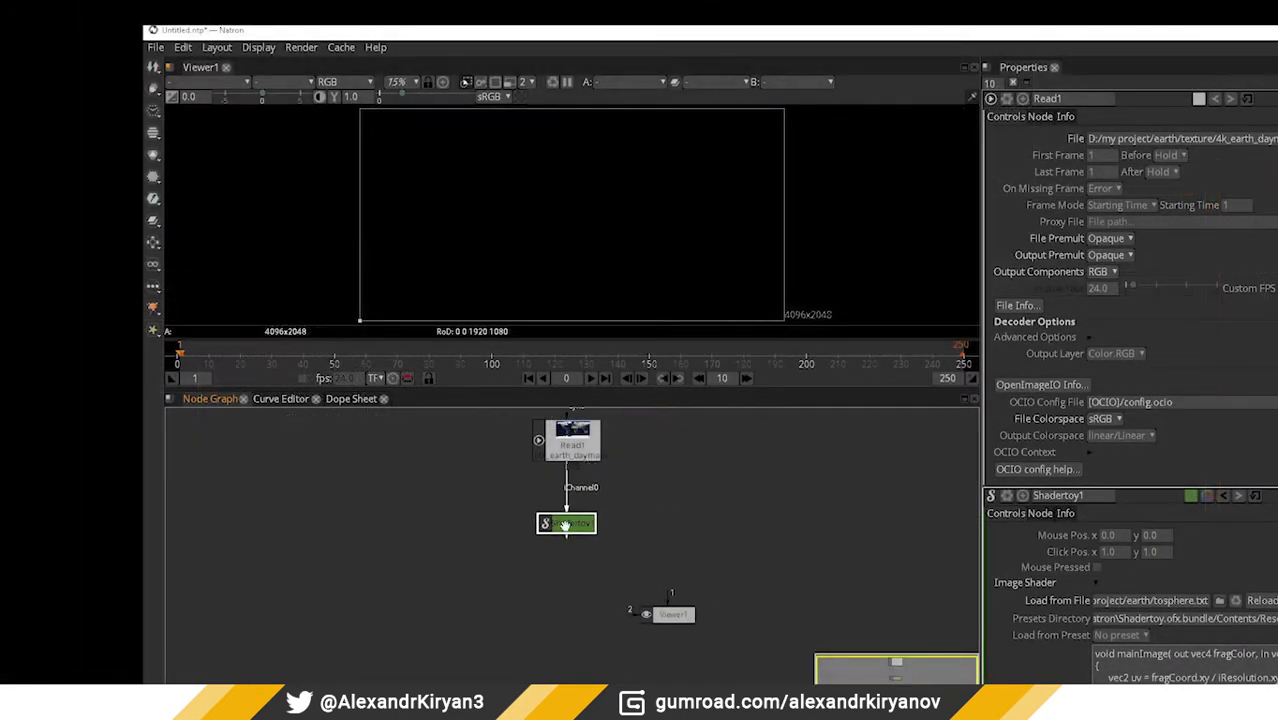
pyautogui.moveTo(673, 600); pyautogui.dragTo(569, 600)
pyautogui.moveTo(436, 305); pyautogui.dragTo(485, 277)
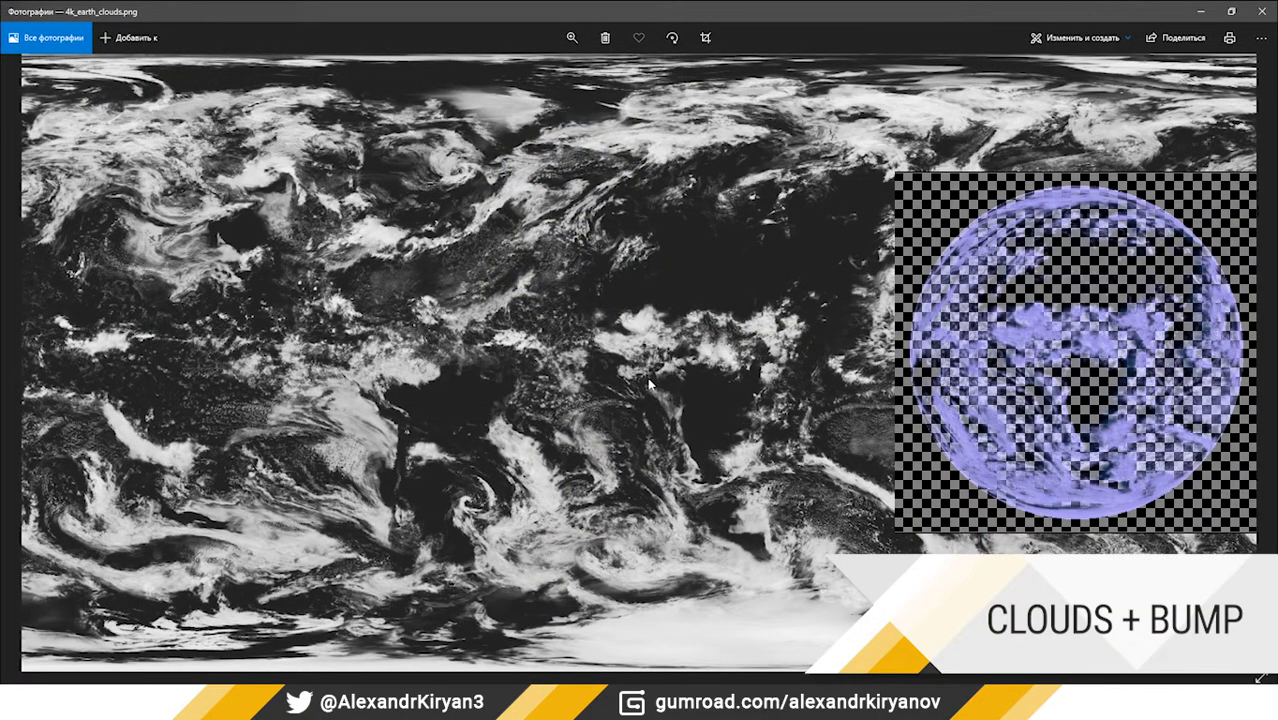
# Switch to Photos and look through the earth texture images, including the clouds, daymap and nightmap.
pyautogui.press('Right')
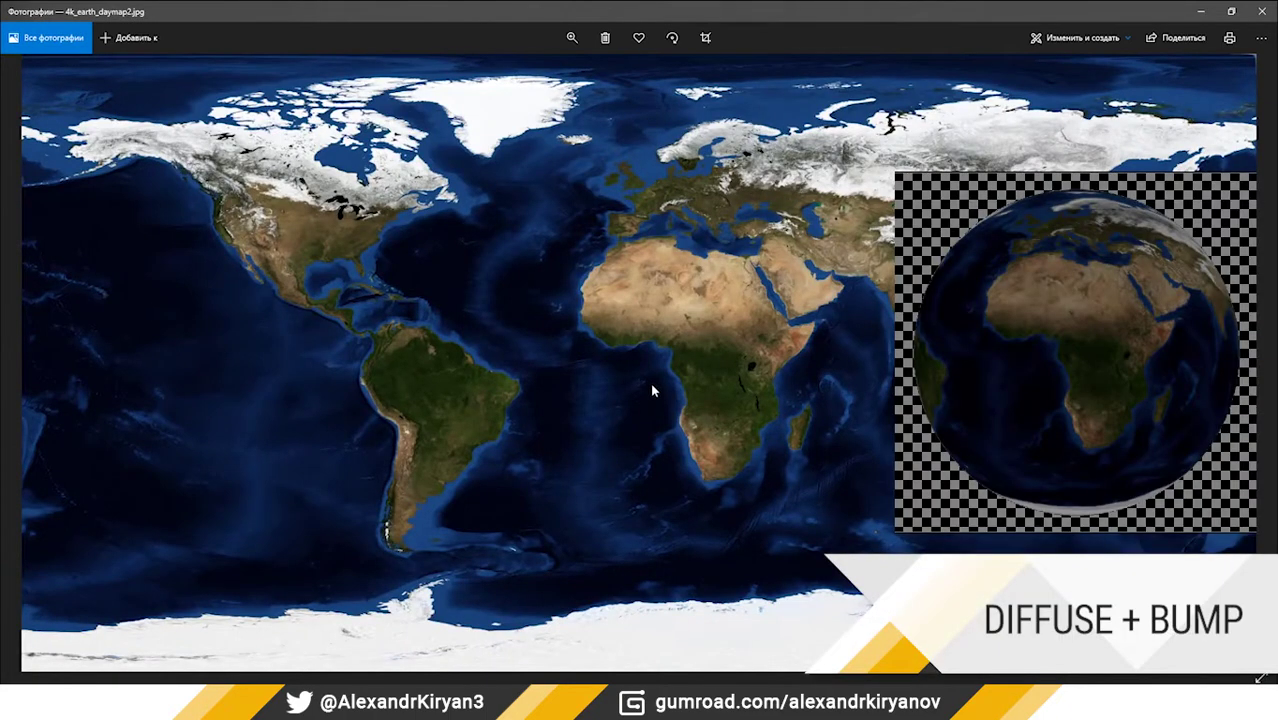
pyautogui.press('Right')
pyautogui.press('Right')
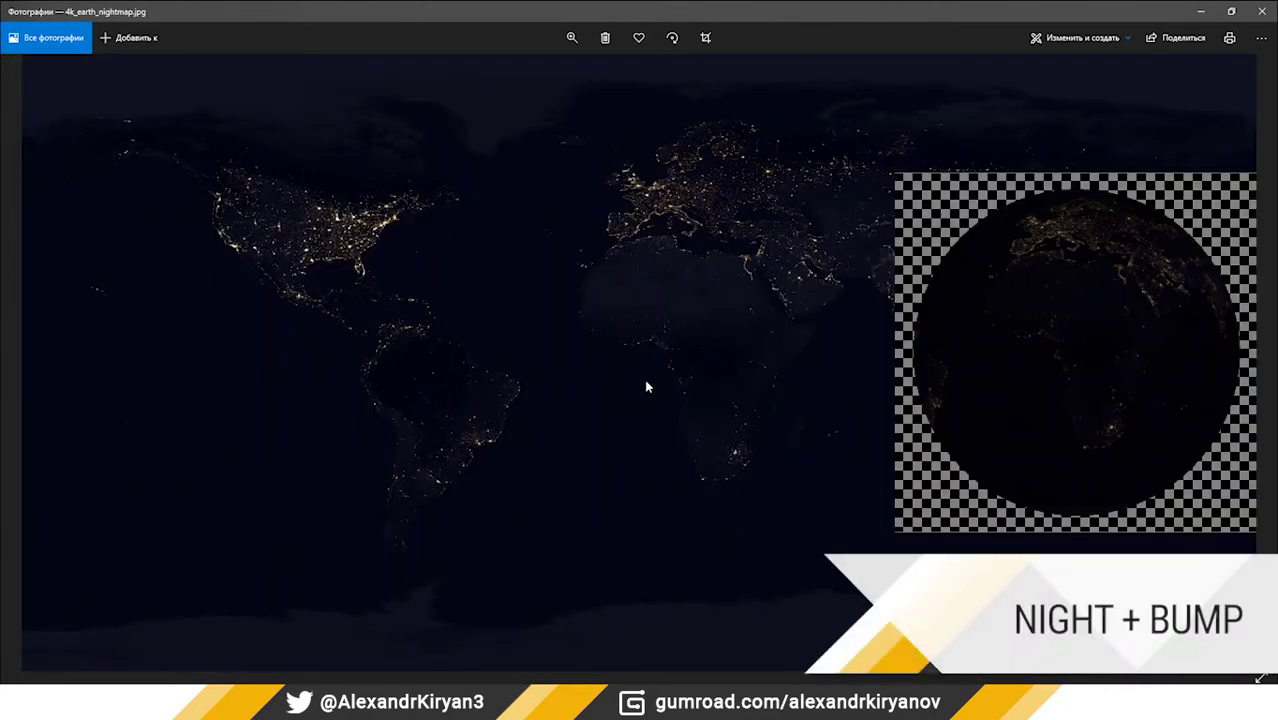
pyautogui.press('Right')
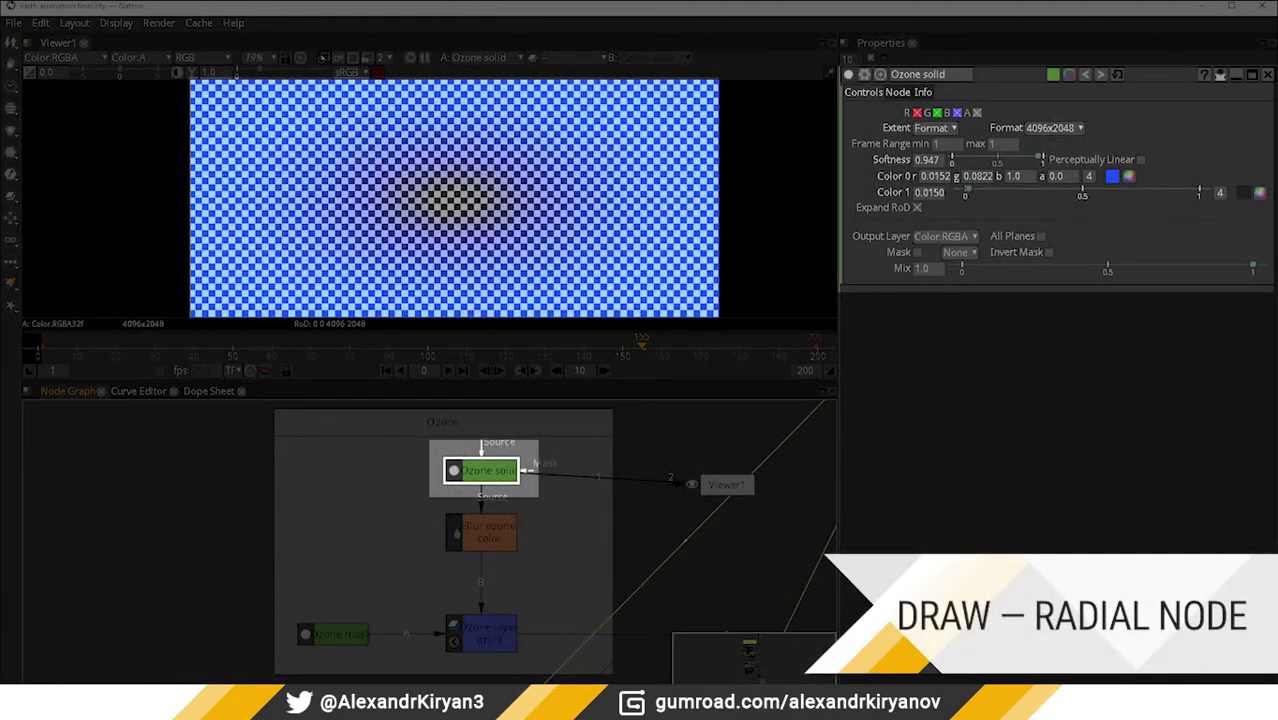
# Switch to Natron and examine the blur, radial mask and layer nodes in the Ozone group.
pyautogui.click(481, 532)
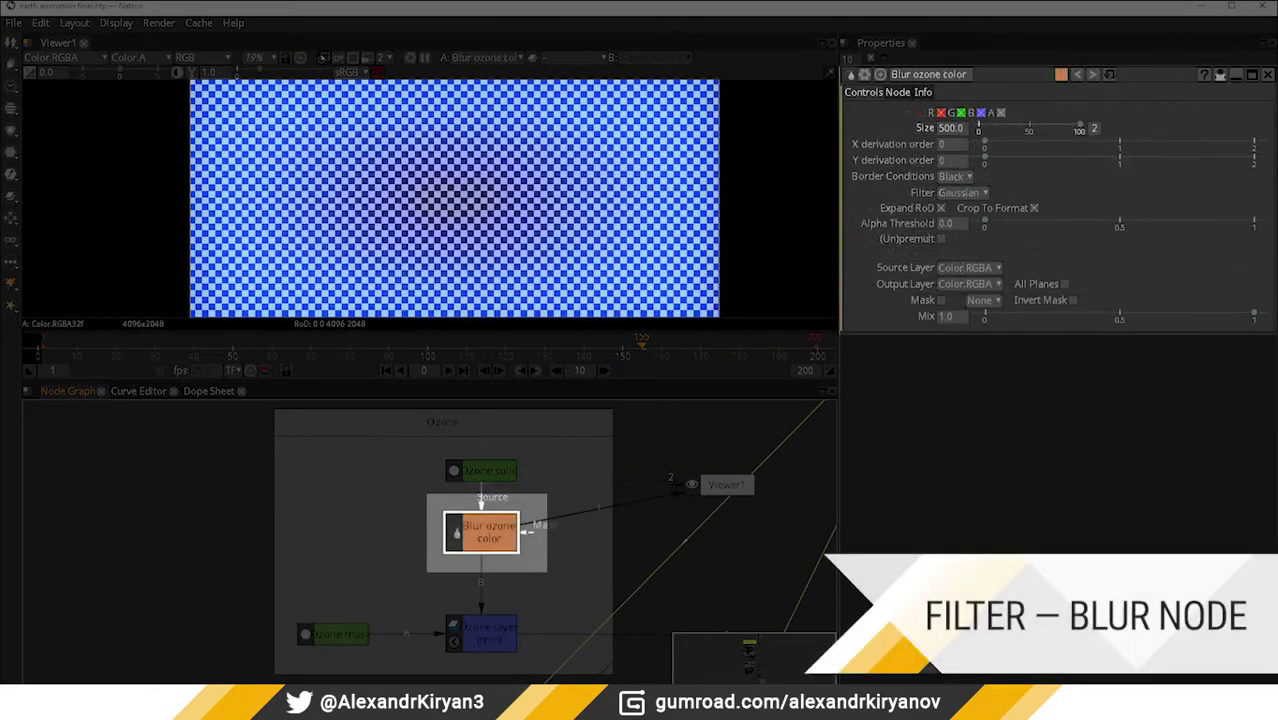
pyautogui.click(333, 634)
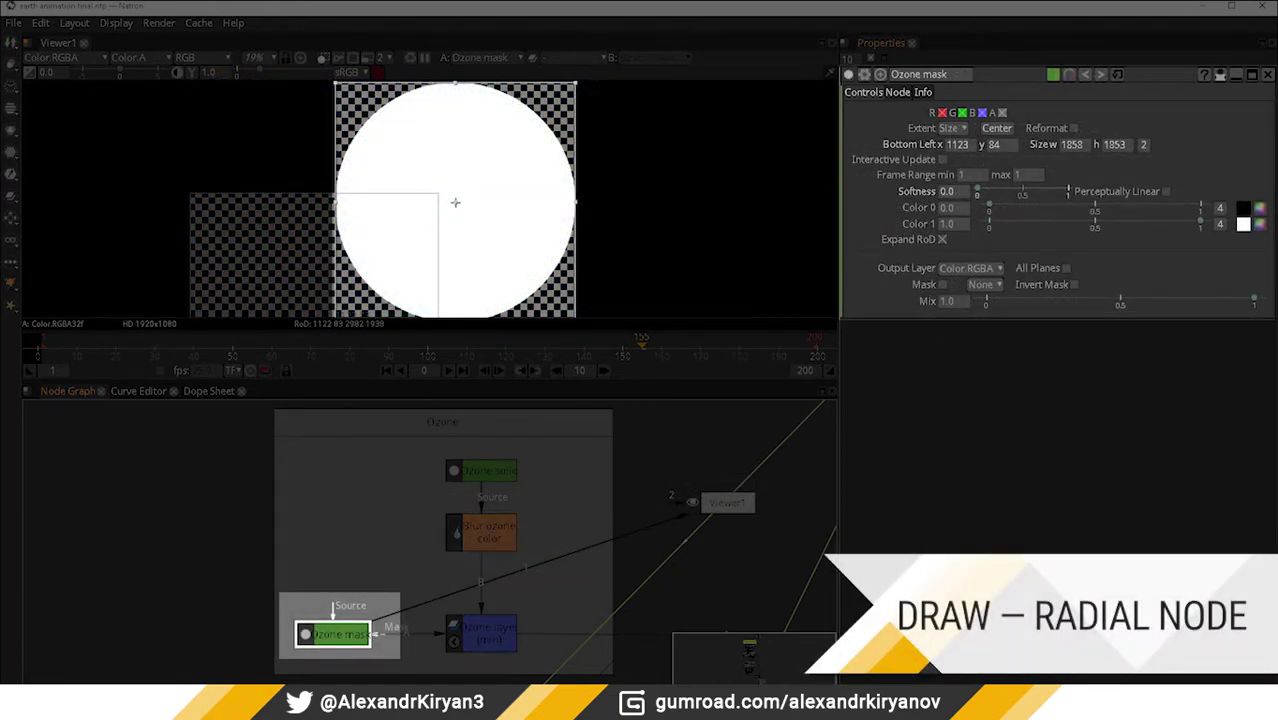
pyautogui.click(481, 634)
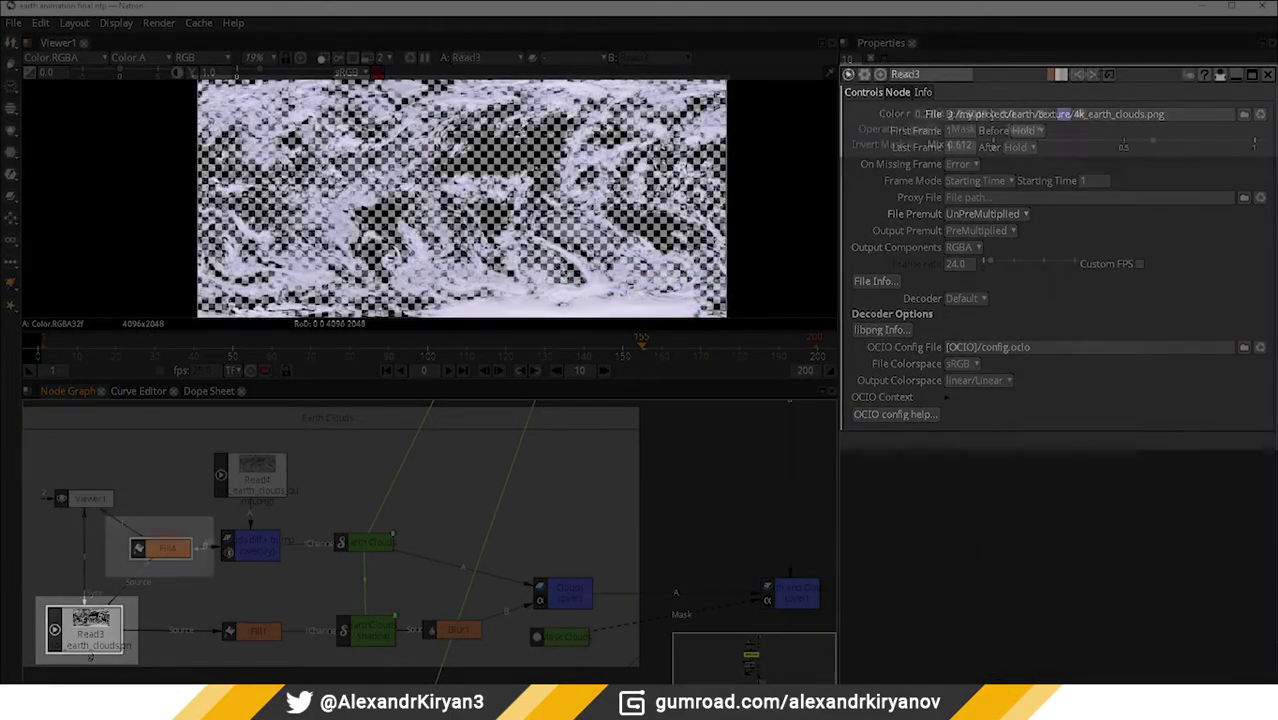
# Examine the Fill4 color settings and the Read4 clouds bump texture node in the Earth Clouds group.
pyautogui.click(160, 548)
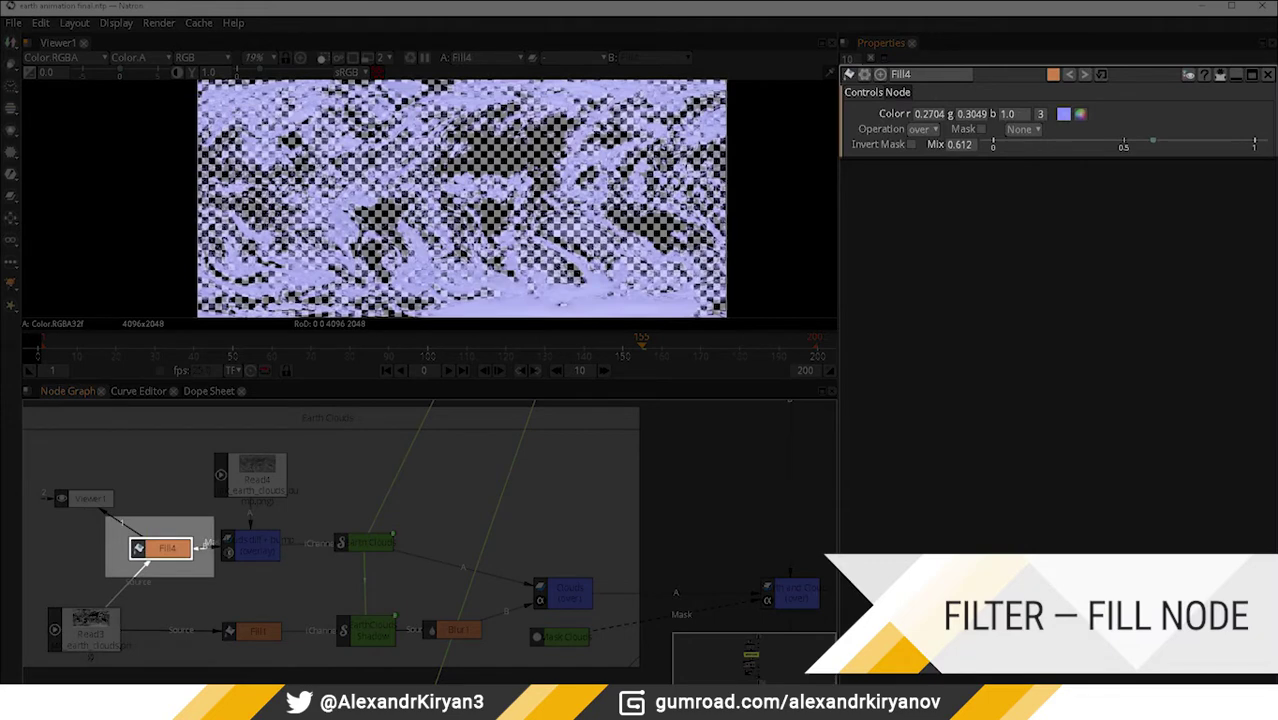
pyautogui.click(255, 470)
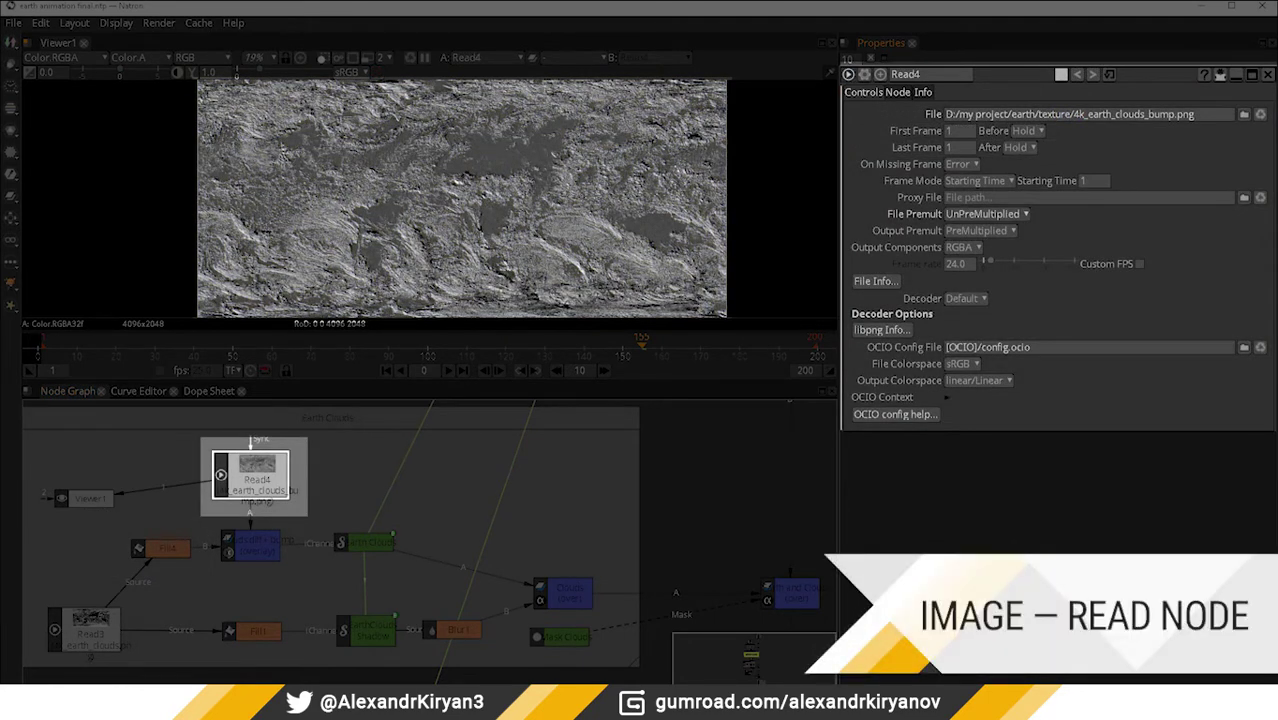
# Examine the Earth Clouds group's diffuse-and-bump overlay merge, Earth Clouds shader, the shadow branch's Fill1, shader and Blur1 nodes, and the final Clouds merge.
pyautogui.click(250, 545)
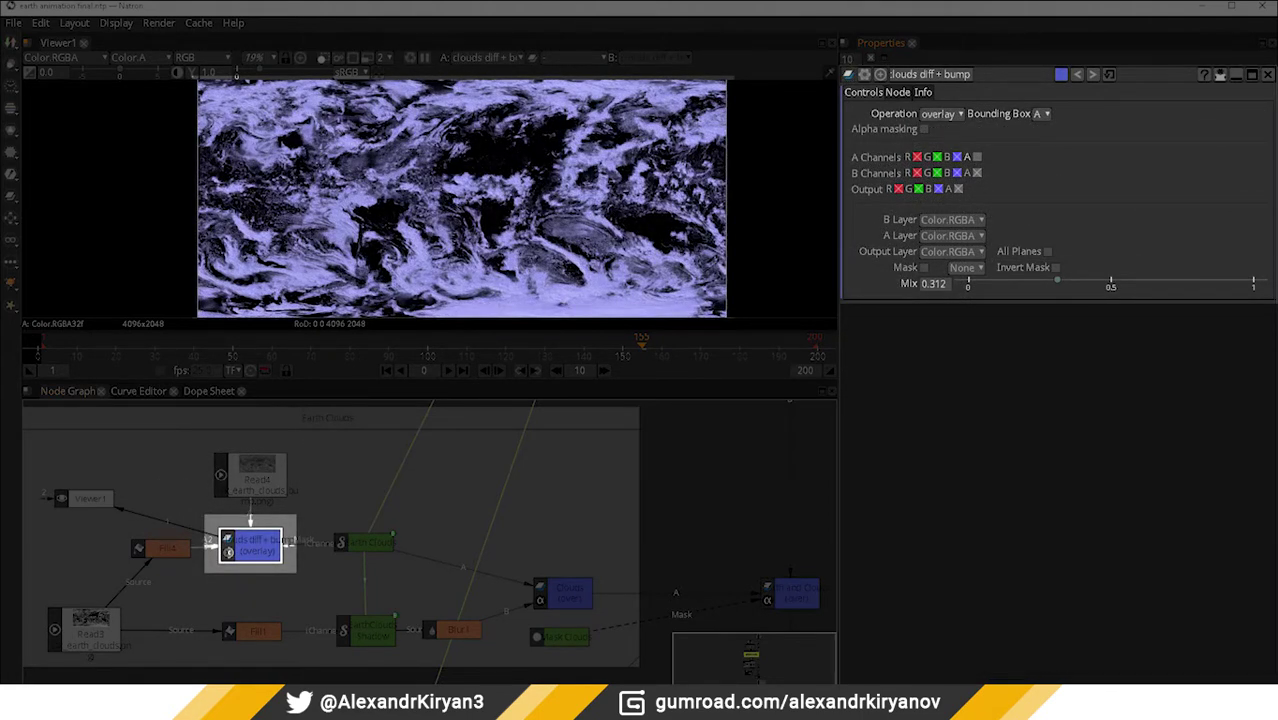
pyautogui.click(368, 542)
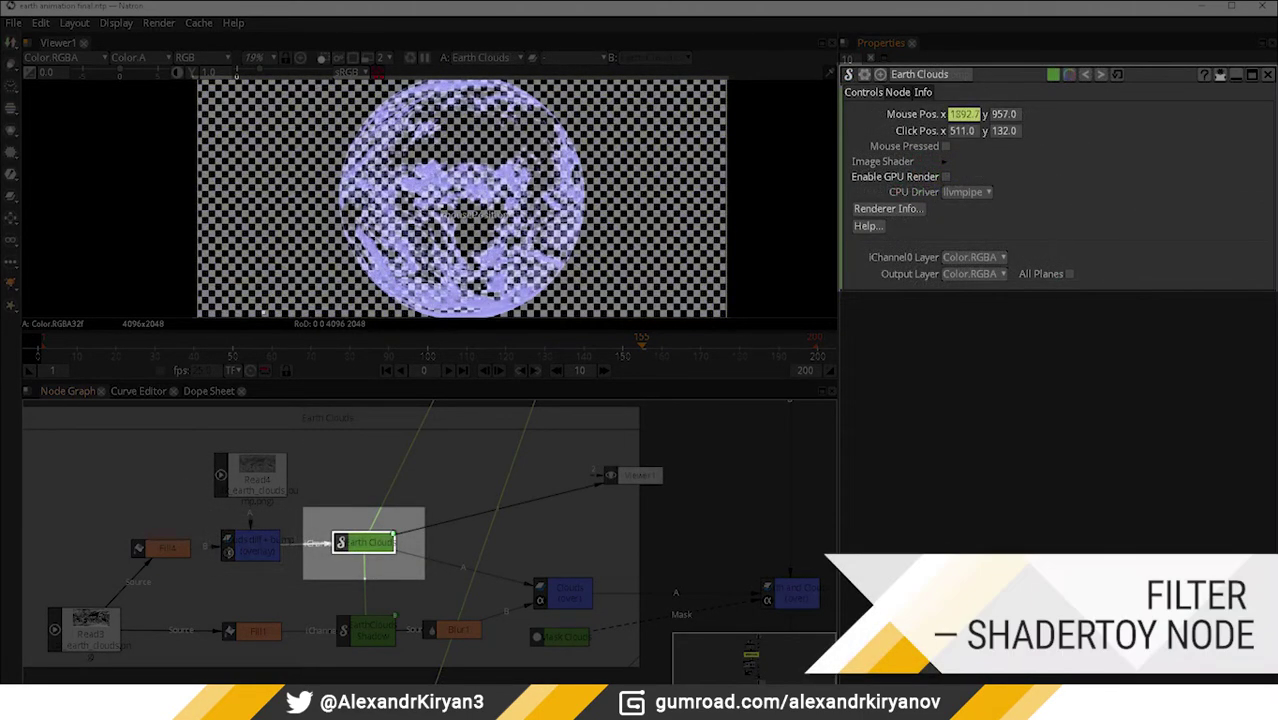
pyautogui.click(258, 631)
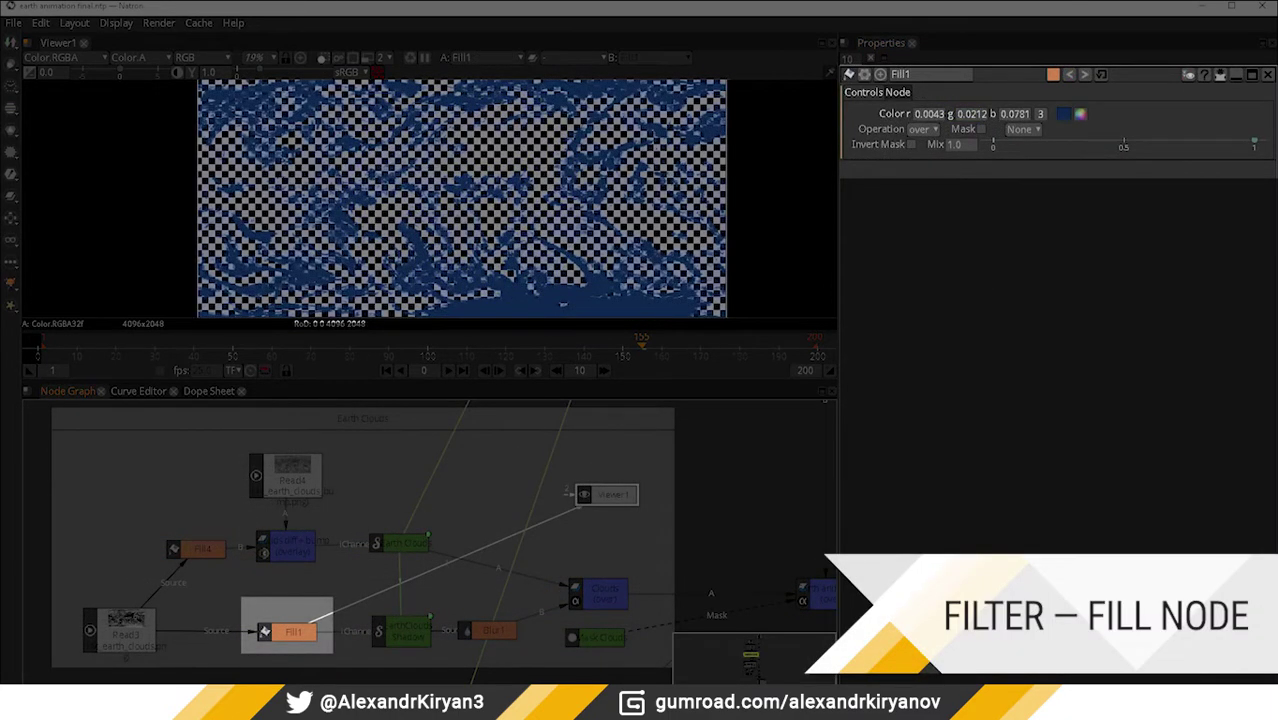
pyautogui.click(380, 631)
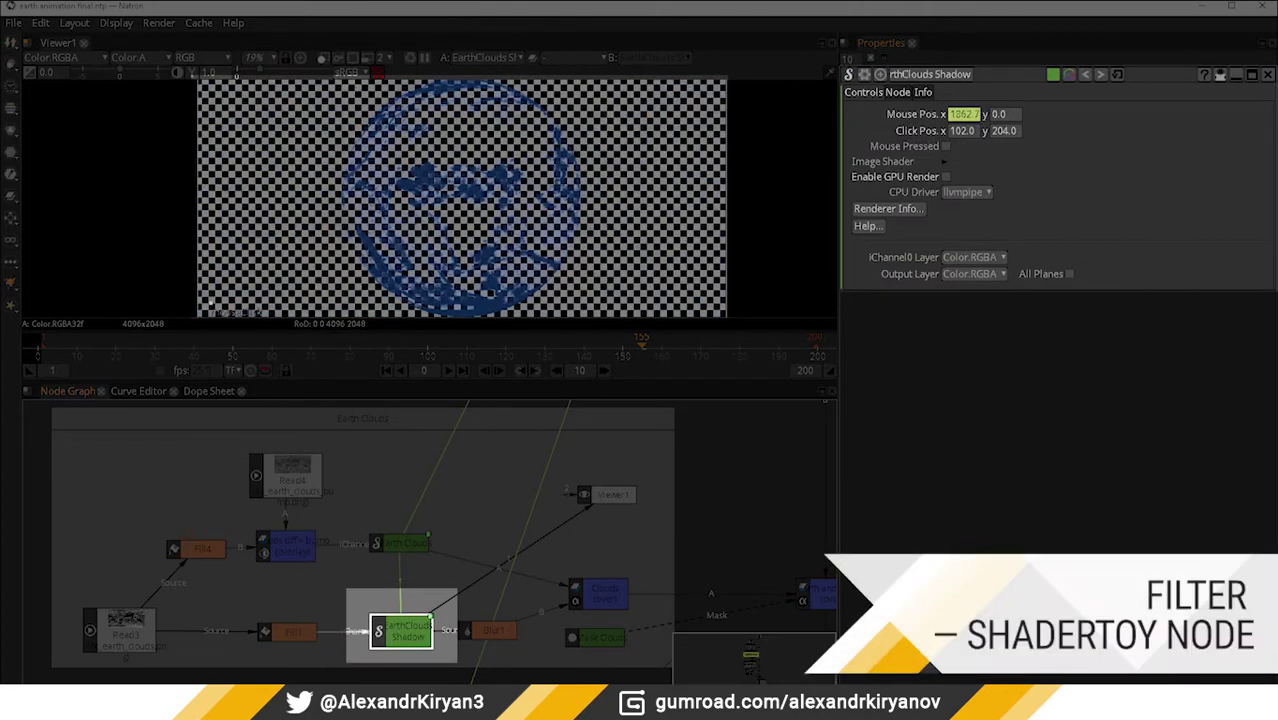
pyautogui.click(492, 630)
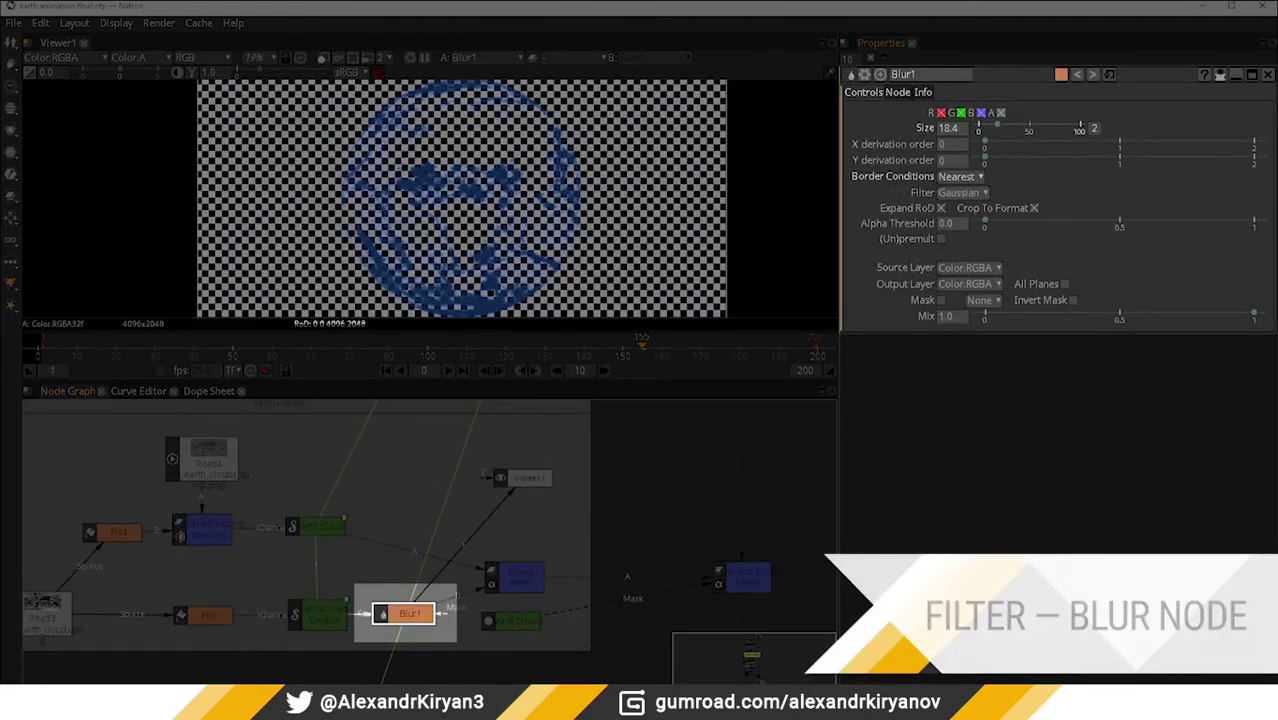
pyautogui.click(515, 578)
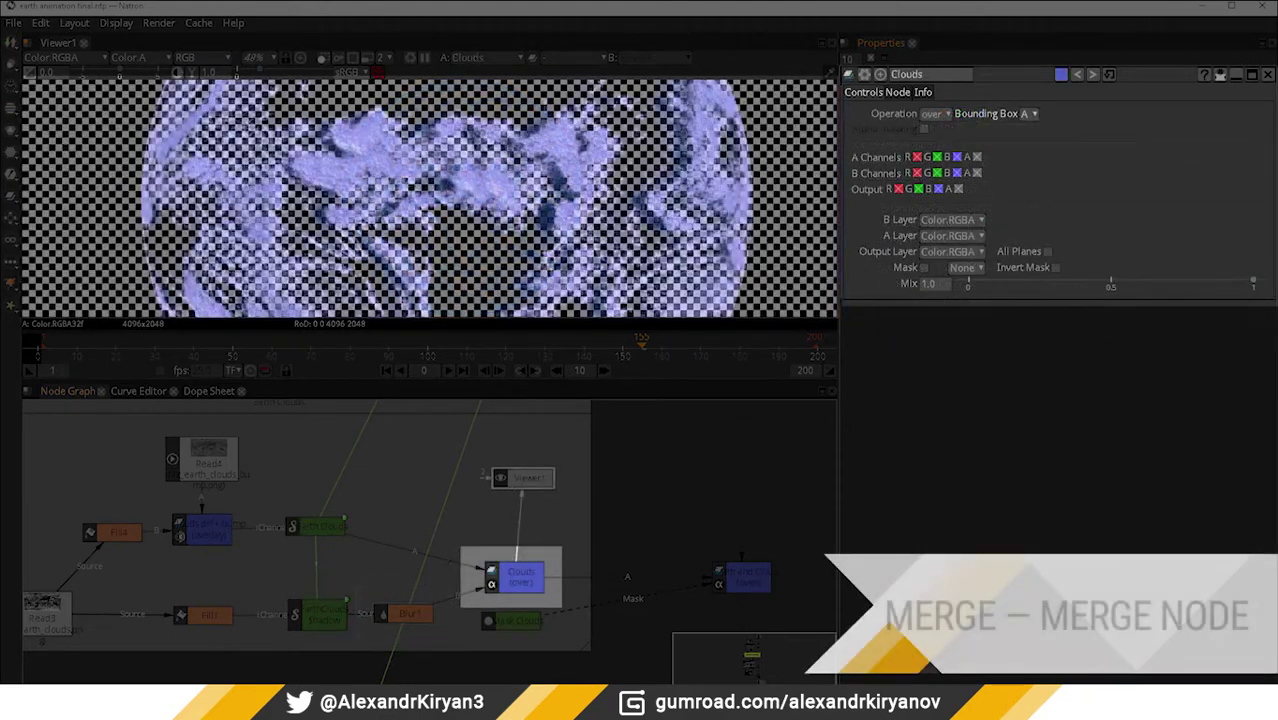